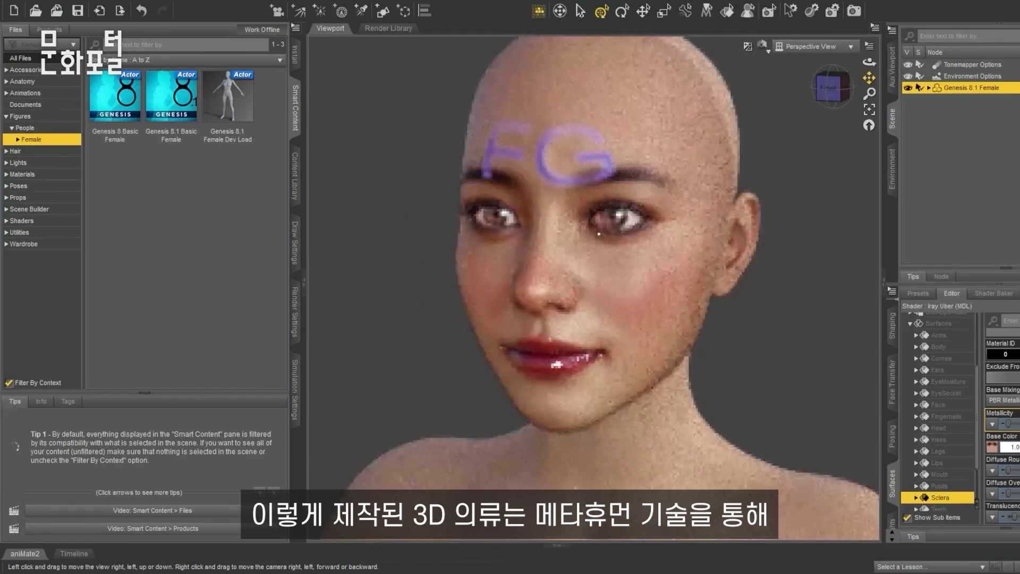
Step: Bring up the reference portrait 인물정면.png beside the MetaHuman head to compare the two faces
{"action": "right_click_drag", "start_coordinate": [870, 78], "coordinate": [873, 70]}
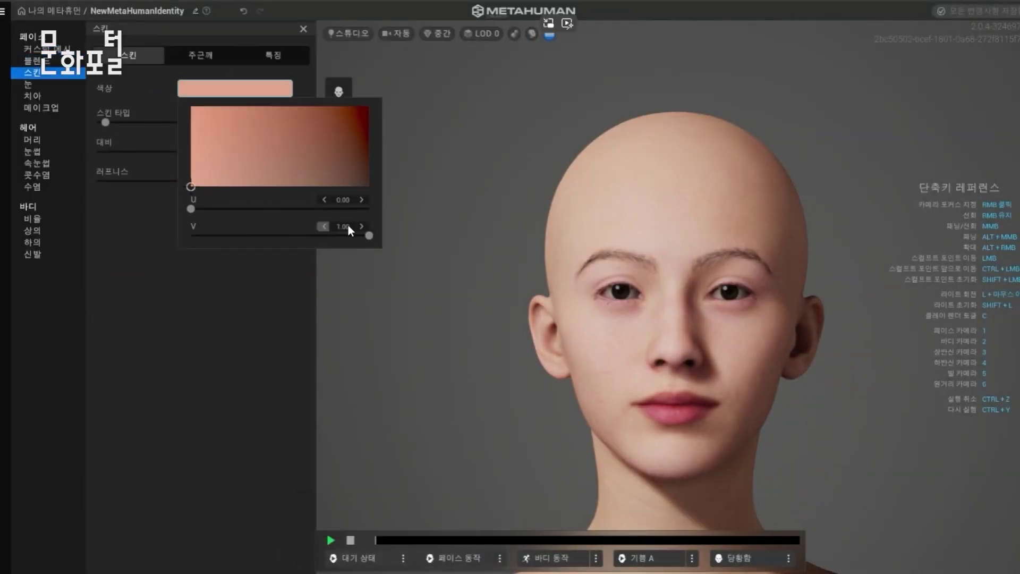
{"action": "left_click", "coordinate": [133, 191]}
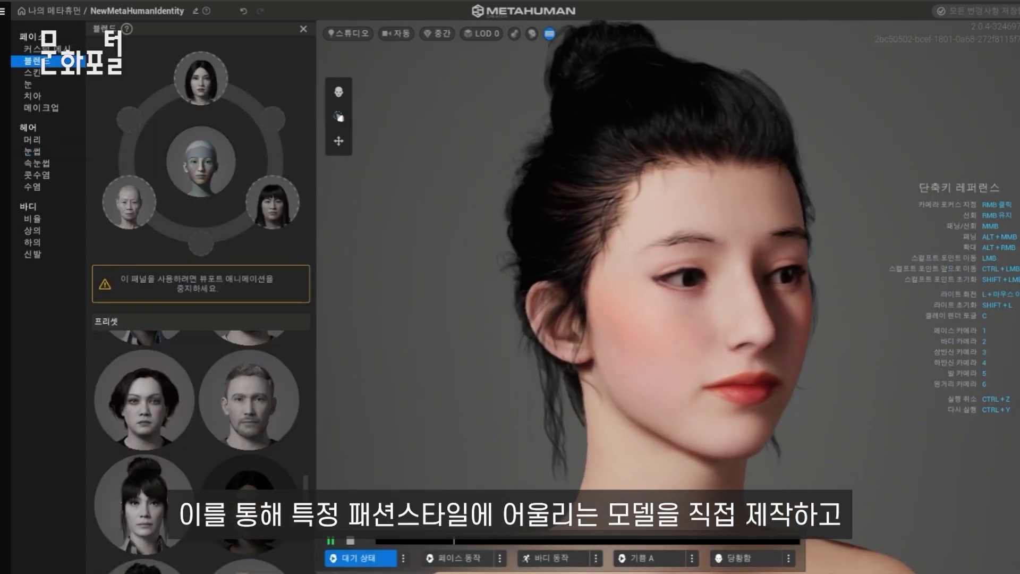
{"action": "key", "text": "alt+Tab"}
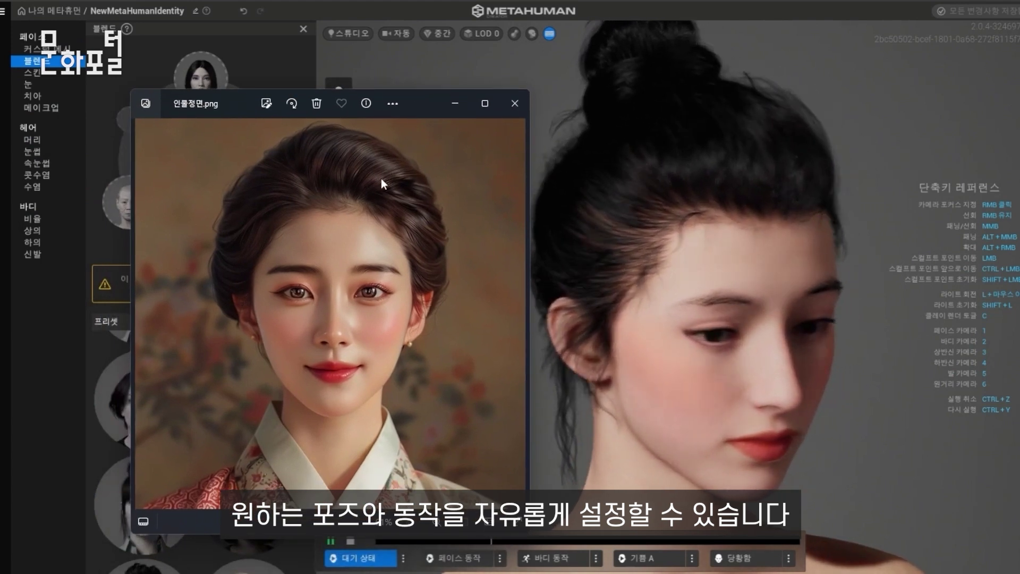
{"action": "left_click", "coordinate": [147, 317]}
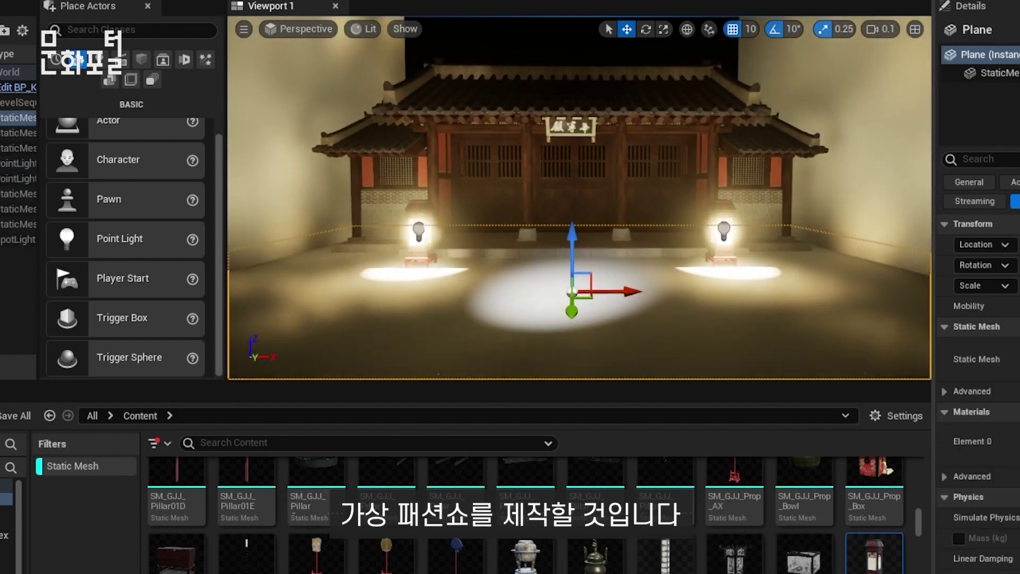
Step: Place the SM_GJJ_Prop_Lamp02 lantern in the palace courtyard and move it together with its point light toward the hall front
{"action": "scroll", "coordinate": [548, 462], "scroll_direction": "up", "scroll_amount": 10}
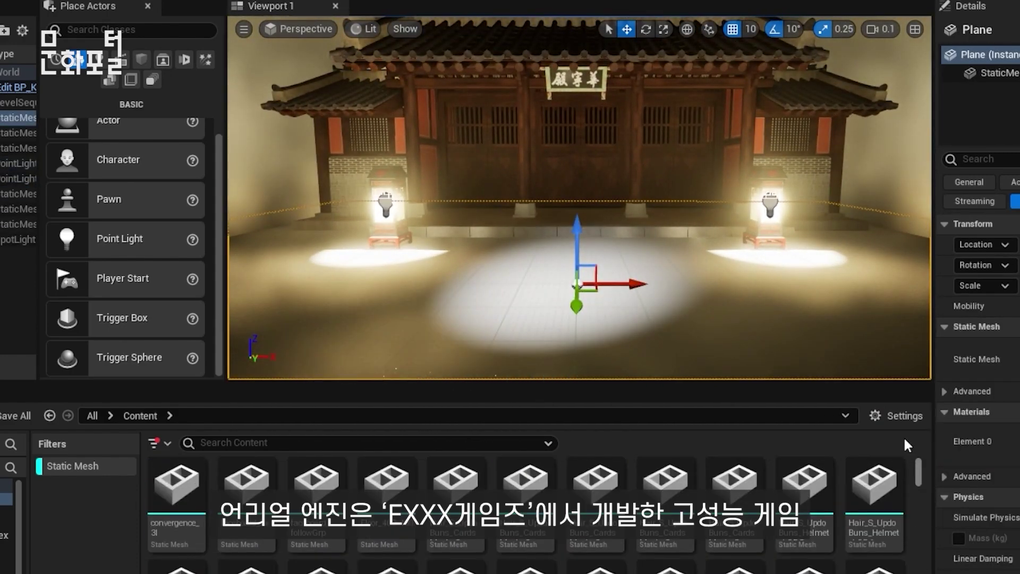
{"action": "left_click_drag", "start_coordinate": [595, 529], "coordinate": [593, 250]}
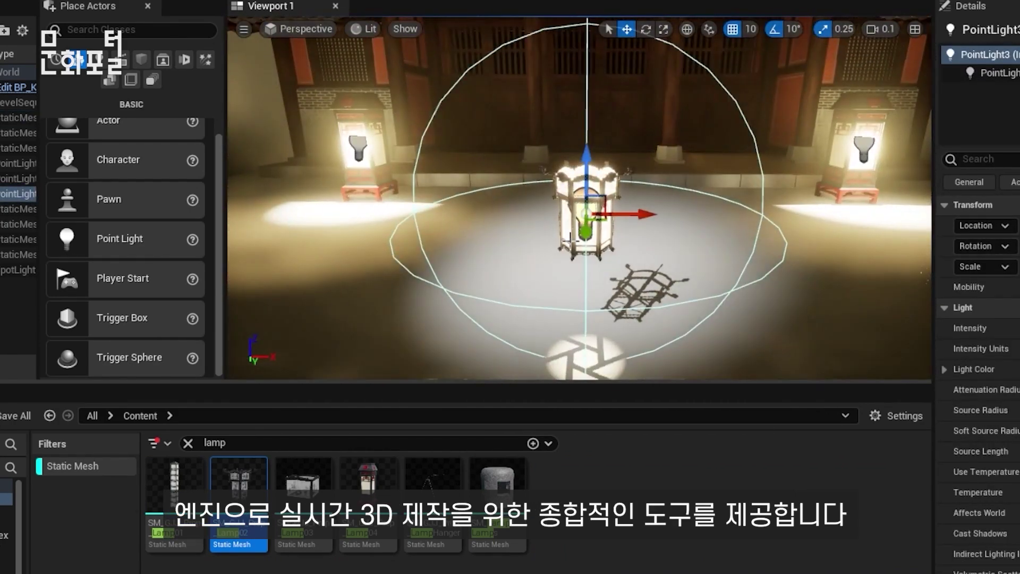
{"action": "right_click", "coordinate": [572, 159]}
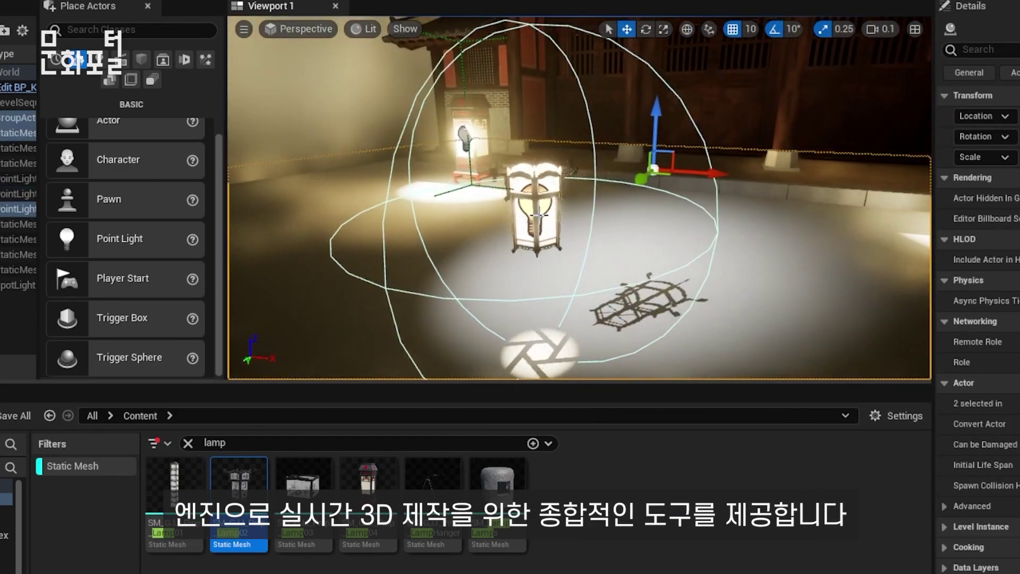
{"action": "right_click", "coordinate": [545, 198]}
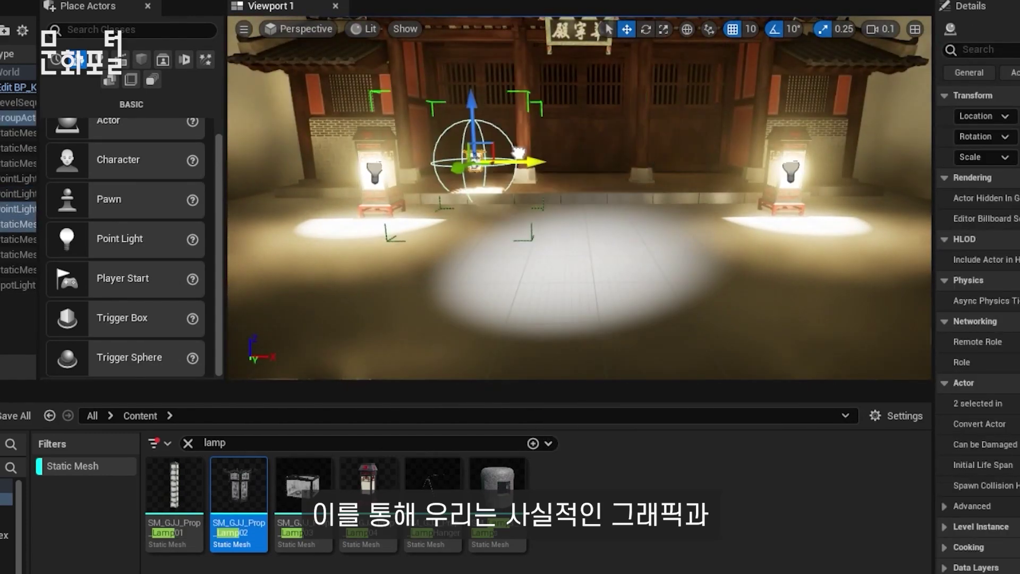
{"action": "left_click", "coordinate": [589, 142]}
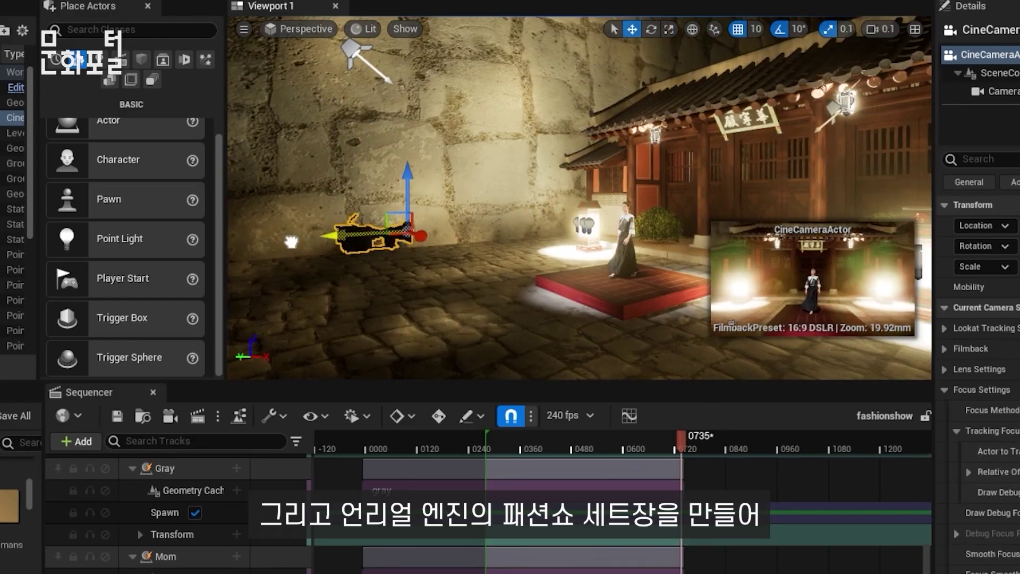
Step: Activate rotation for the CineCameraActor facing the stage and scrub the fashionshow sequence's playhead
{"action": "middle_click_drag", "start_coordinate": [292, 242], "coordinate": [344, 258]}
{"action": "key", "text": "e"}
{"action": "mouse_move", "coordinate": [489, 453]}
{"action": "left_mouse_down"}
{"action": "mouse_move", "coordinate": [681, 449]}
{"action": "mouse_move", "coordinate": [646, 437]}
{"action": "mouse_move", "coordinate": [487, 455]}
{"action": "left_mouse_up"}
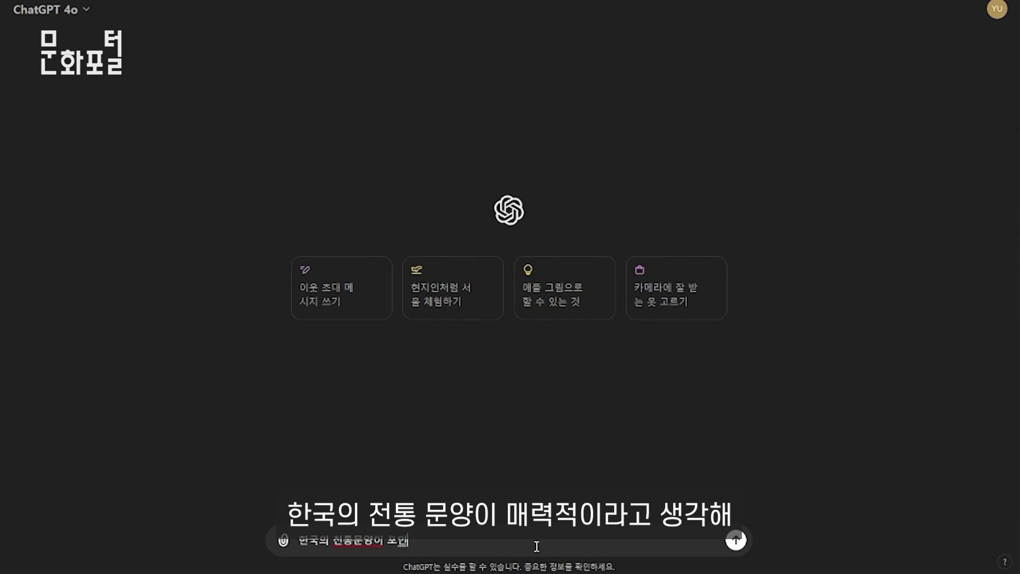
Step: Switch to ChatGPT and send the request "한국의 전통문양이 포인트로 들어간 퓨전한복의 이미지를 만들어줘"
{"action": "type", "text": "들어"}
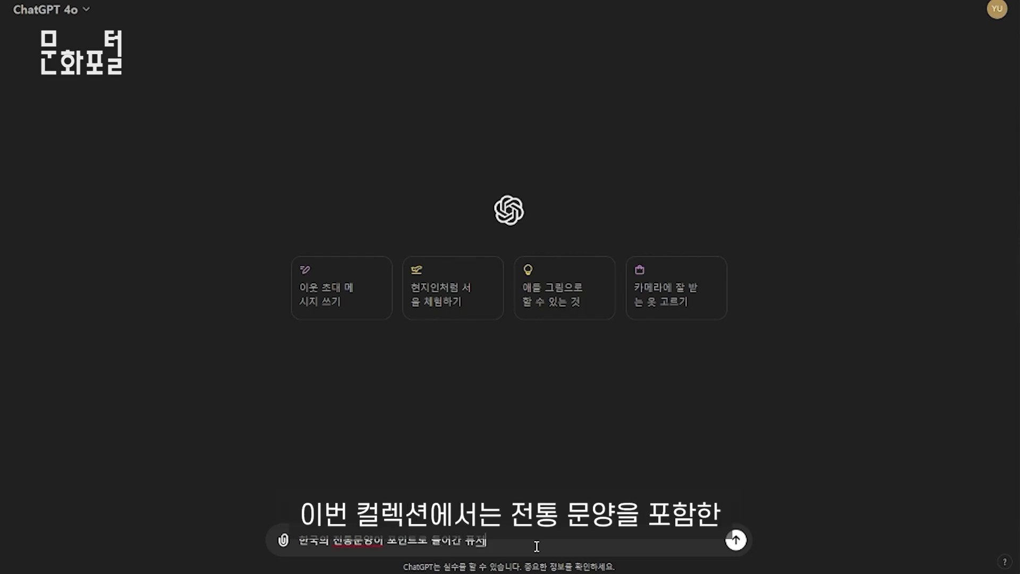
{"action": "type", "text": "간 퓨전한복의 엘"}
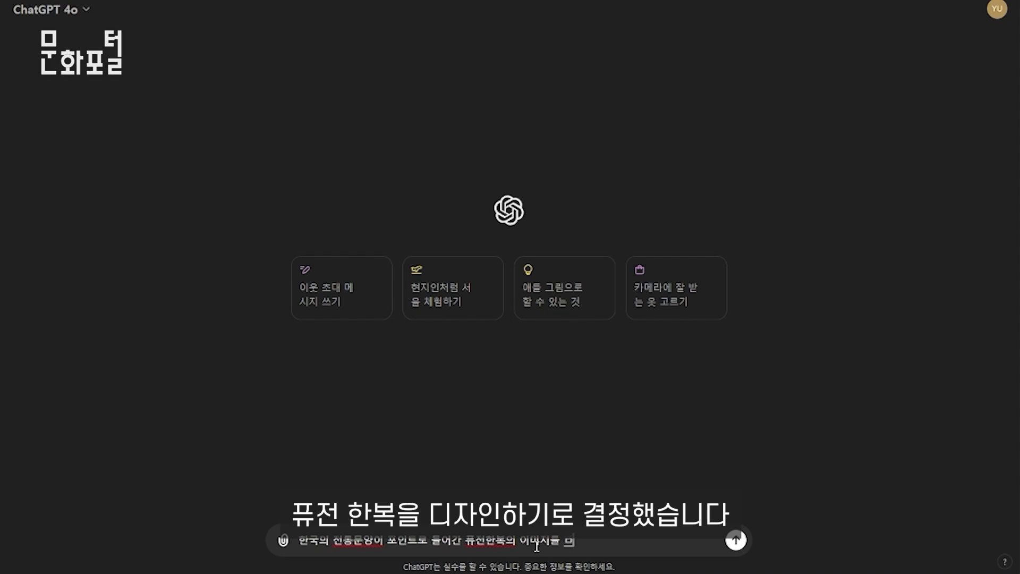
{"action": "key", "text": "Return"}
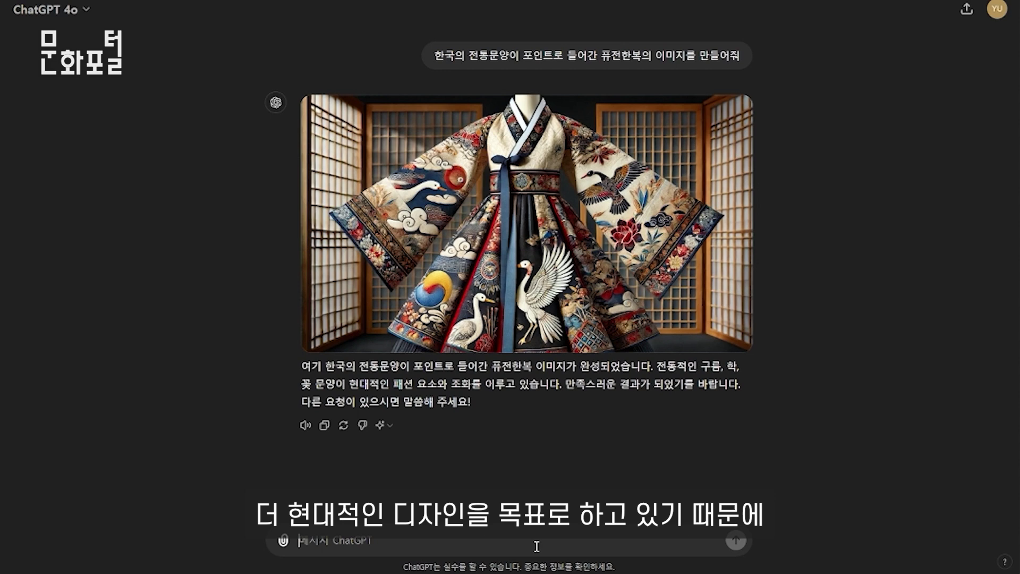
Step: Request in Korean a simple leather jacket with patterns only on the sleeves and a small Korean mask on the front chest
{"action": "type", "text": "간단한 가죽자켓을 만드는데, 팔 소"}
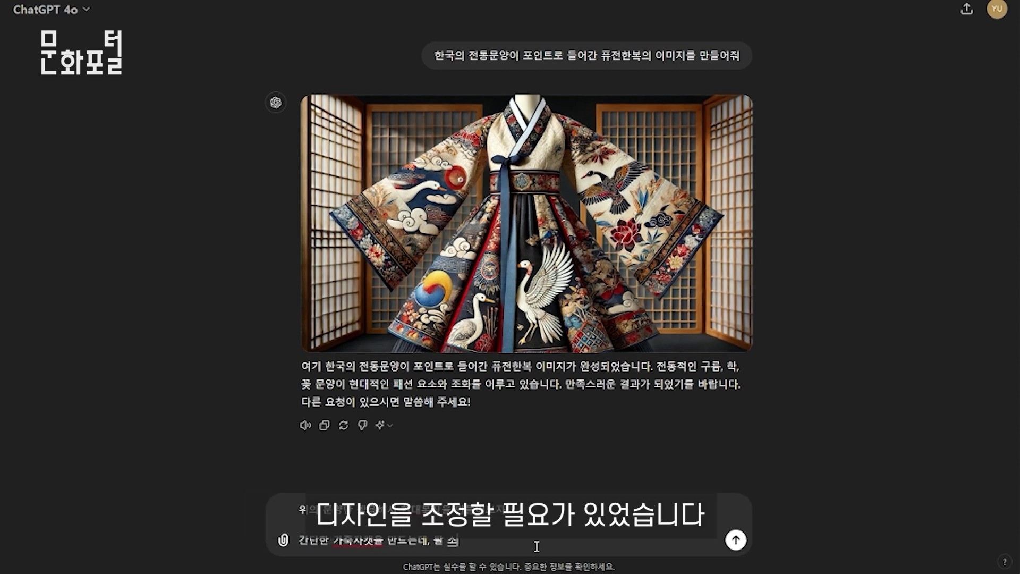
{"action": "type", "text": "매부분에만 문양이 들어가고, 옷의 "}
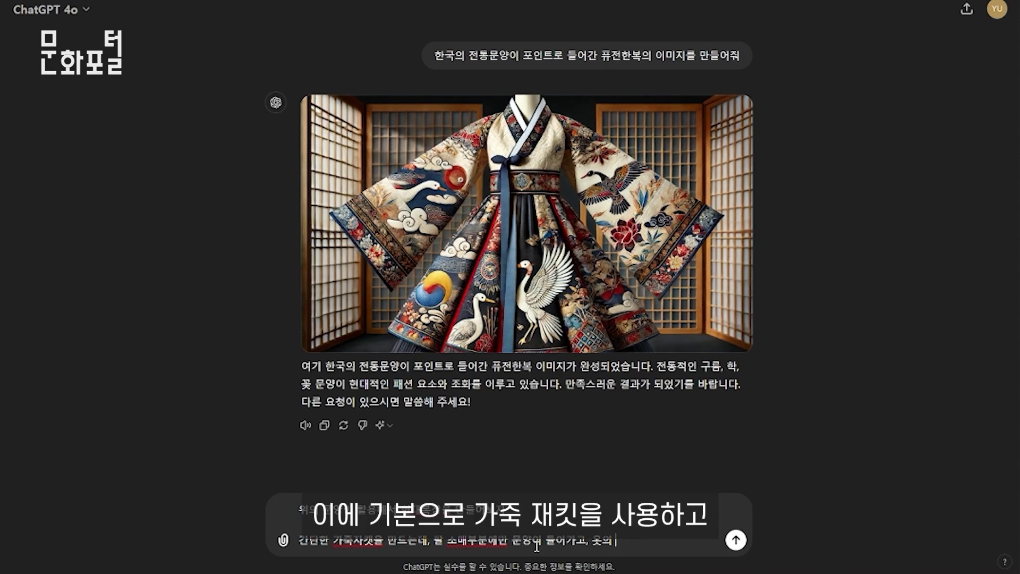
{"action": "type", "text": "정면에 가슴팍 부분에는 색"}
{"action": "type", "text": "은 한국의 탈을 넣어줘"}
{"action": "key", "text": "Return"}
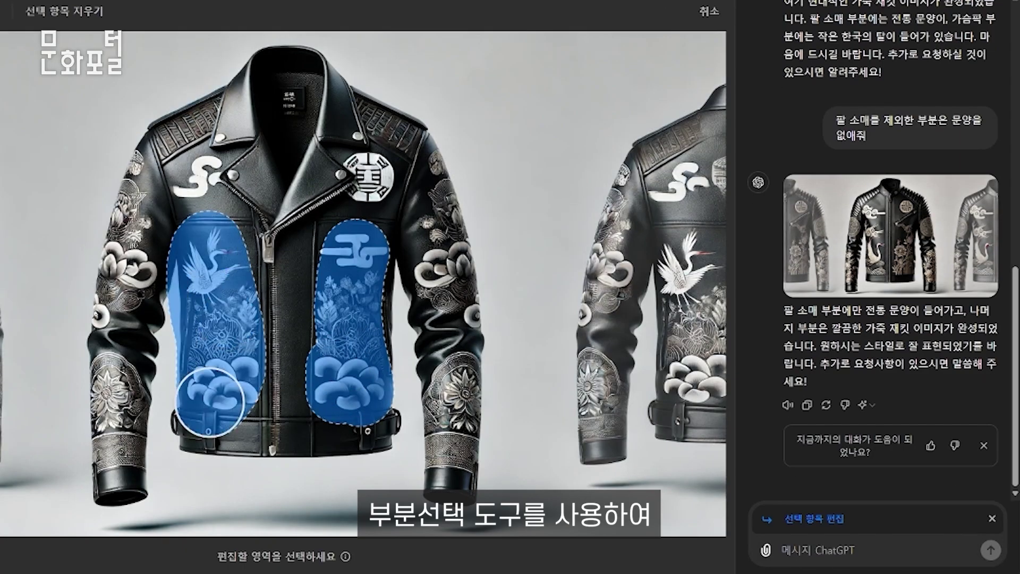
Step: Mark both upper sleeves of the jacket for editing and send "선택한부분의 한국 전통 문양들을 지워줘" to erase the marked patterns
{"action": "left_click_drag", "start_coordinate": [223, 164], "coordinate": [101, 319]}
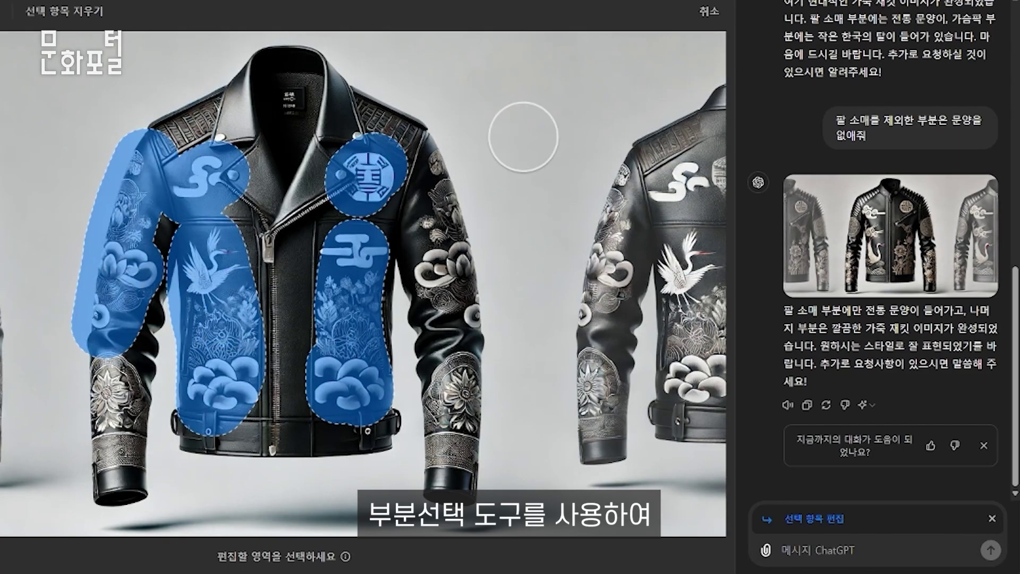
{"action": "left_click_drag", "start_coordinate": [434, 174], "coordinate": [457, 319]}
{"action": "type", "text": "선택한부분의 한국"}
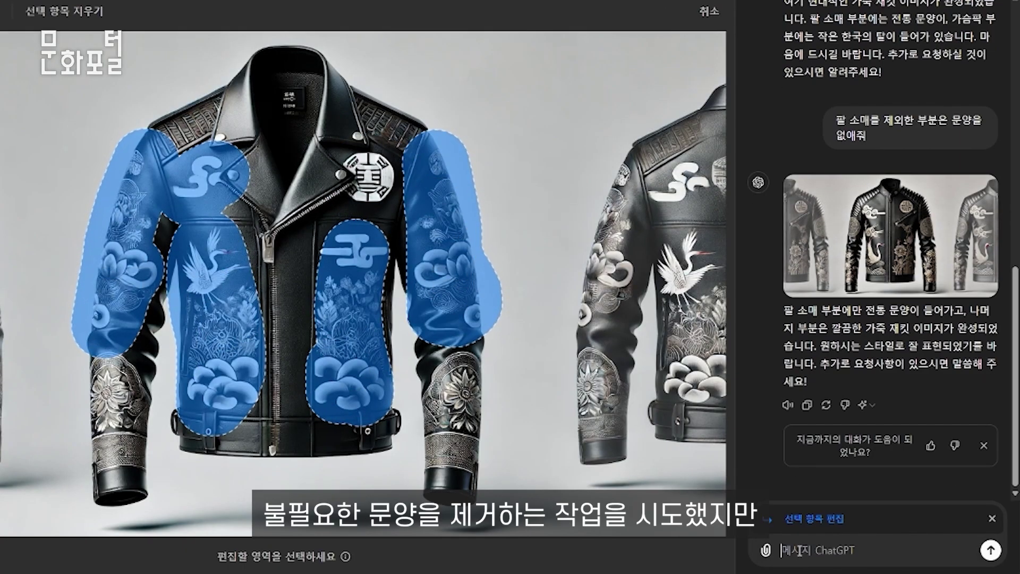
{"action": "type", "text": " 전통 문양들을 지워줘"}
{"action": "key", "text": "Return"}
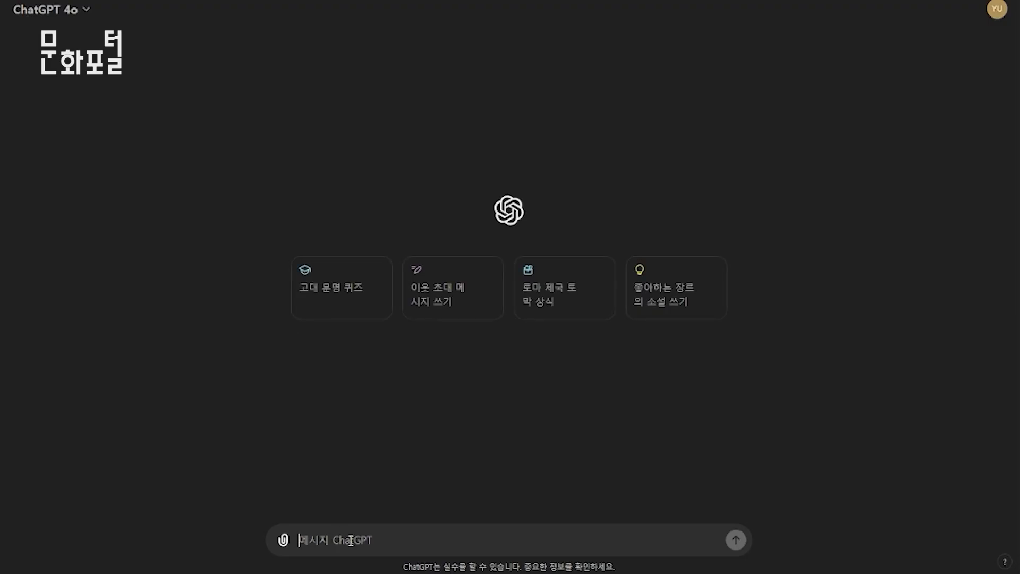
Step: Request in Korean, in a new chat, a leather jacket with Korean patterns as a small accent
{"action": "type", "text": "별에 작은 뷁"}
{"action": "type", "text": "인트로 한국문양이 들어간 가죽자켓을 만들어줘"}
{"action": "key", "text": "Return"}
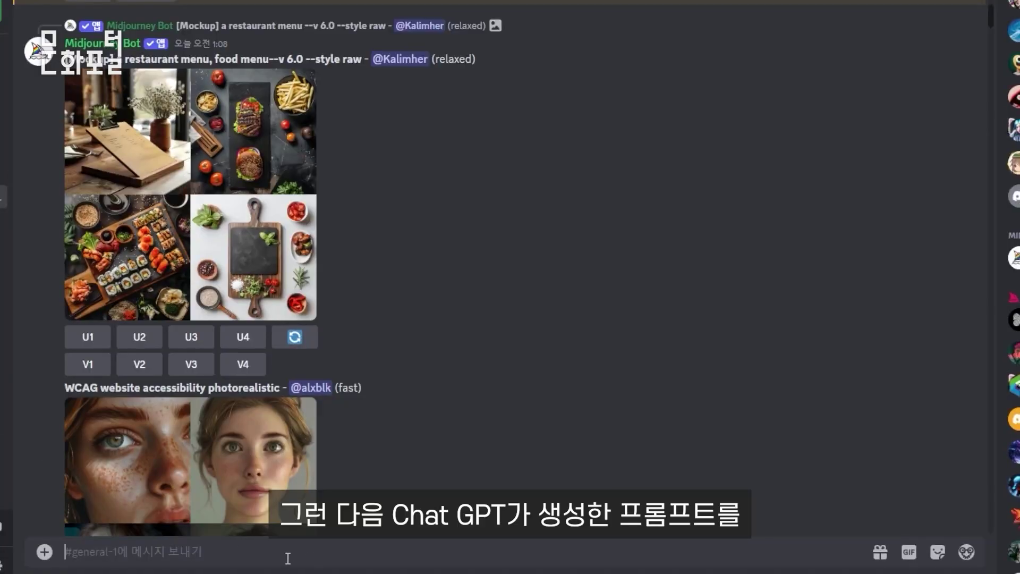
Step: Switch to Midjourney's general-1 channel, paste the contemporary hanbok prompt into the message and remove its trailing empty line
{"action": "key", "text": "ctrl+v"}
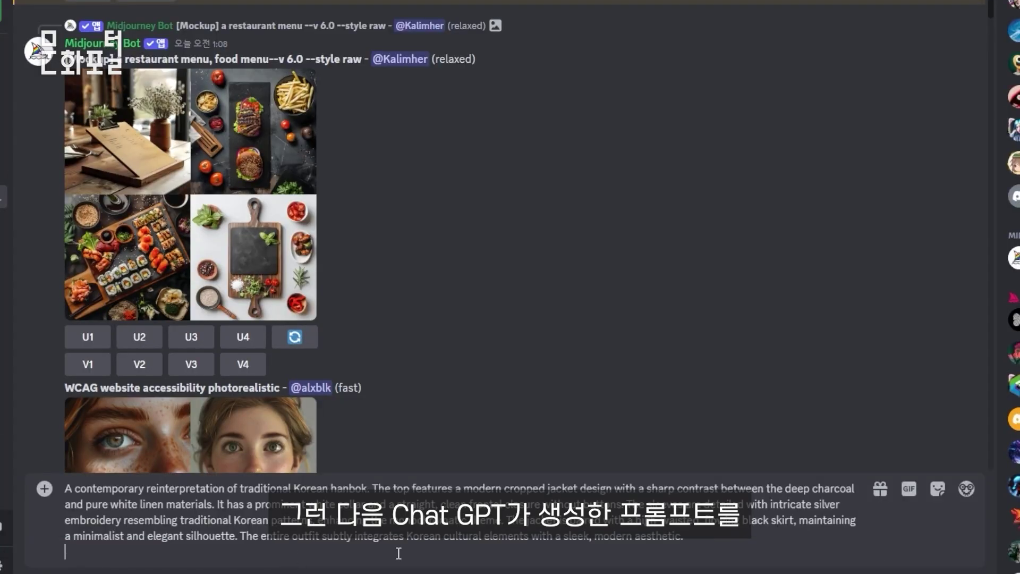
{"action": "key", "text": "BackSpace"}
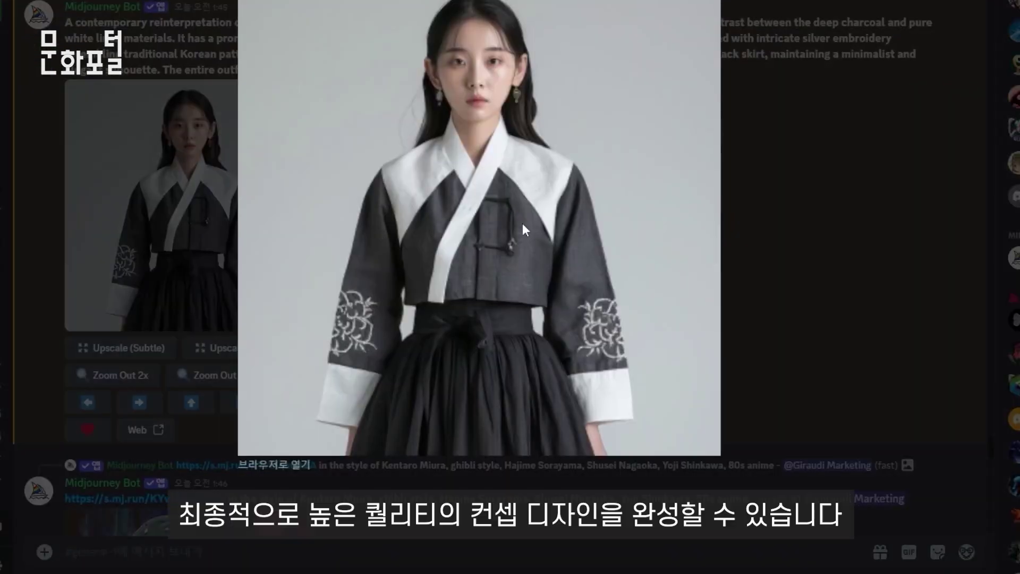
Step: Save the enlarged images of the two charcoal-and-white hanbok designs
{"action": "right_click", "coordinate": [522, 223]}
{"action": "left_click", "coordinate": [580, 271]}
{"action": "right_click", "coordinate": [524, 227]}
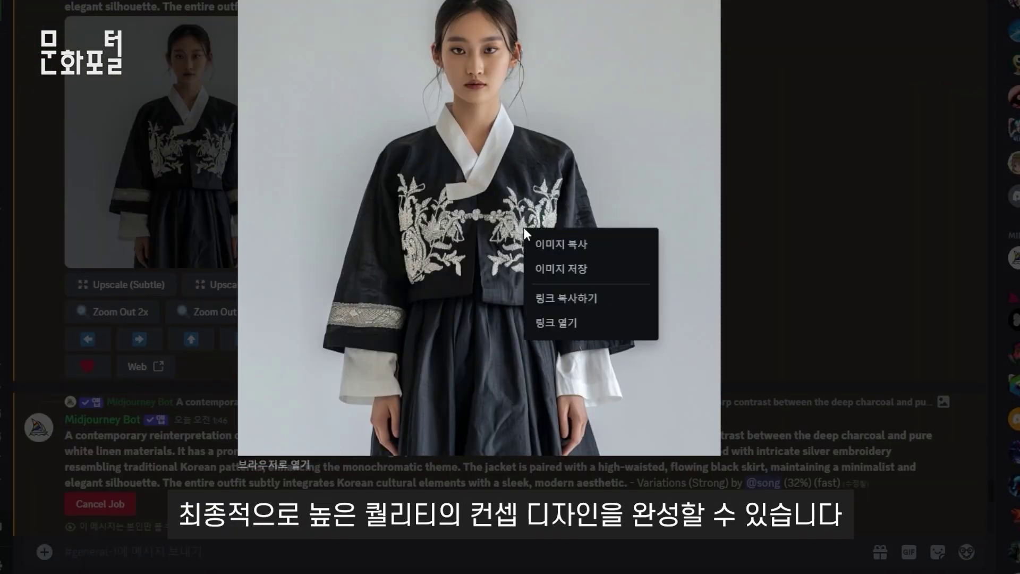
{"action": "left_click", "coordinate": [570, 270]}
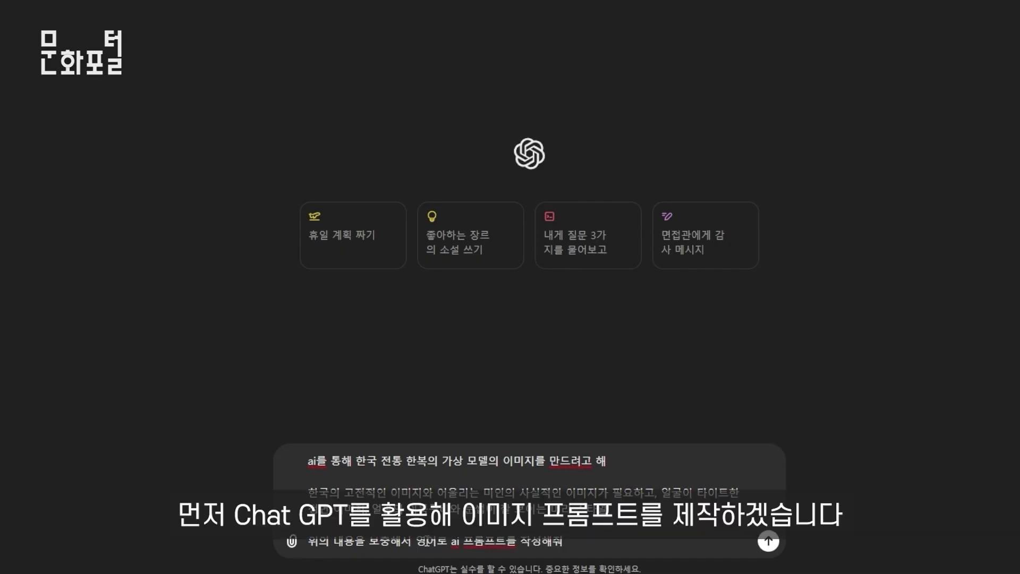
Step: Send ChatGPT the request for an English AI prompt of a realistic frontal hanbok model, and select the generated prompt text
{"action": "key", "text": "Return"}
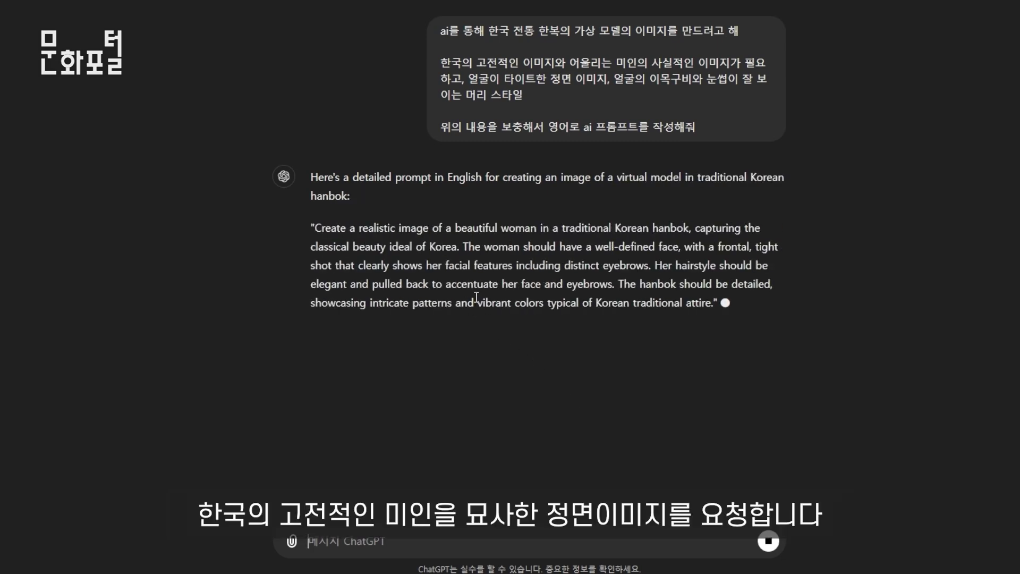
{"action": "left_click_drag", "start_coordinate": [713, 302], "coordinate": [400, 227]}
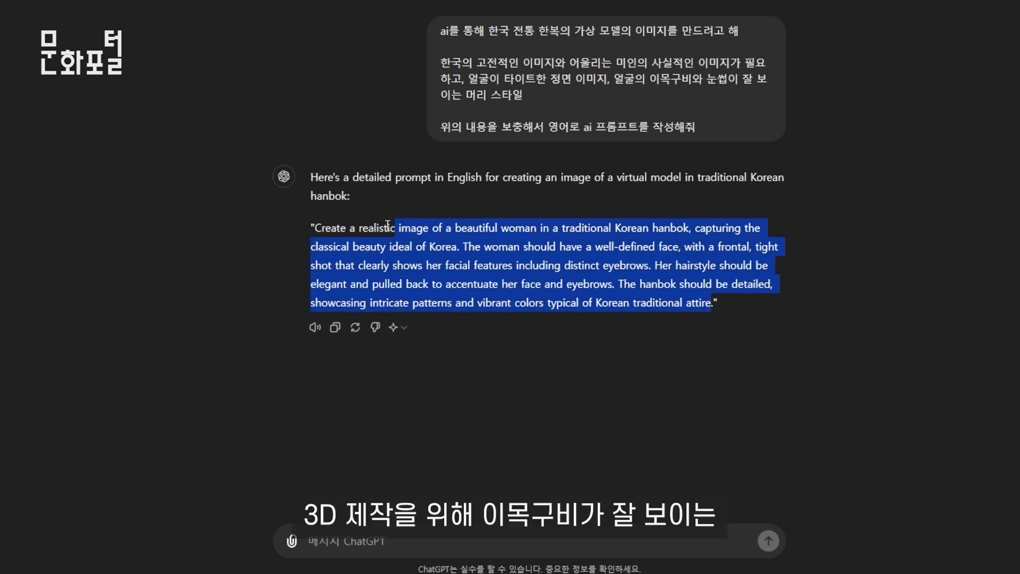
{"action": "left_click_drag", "start_coordinate": [320, 240], "coordinate": [321, 240]}
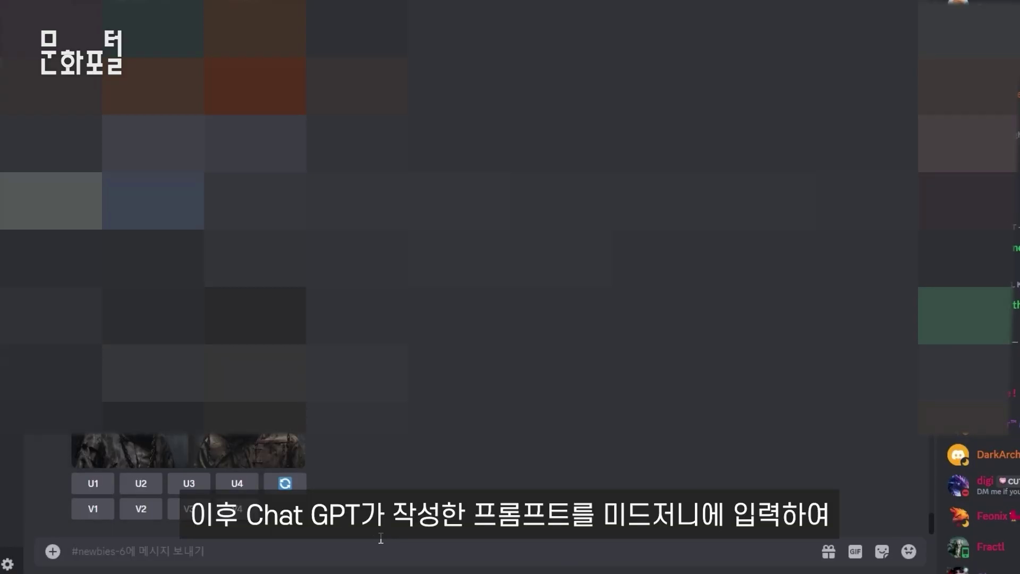
Step: Switch to Midjourney's newbies-6 channel and start the image generation command with "/ima"
{"action": "type", "text": "/ima"}
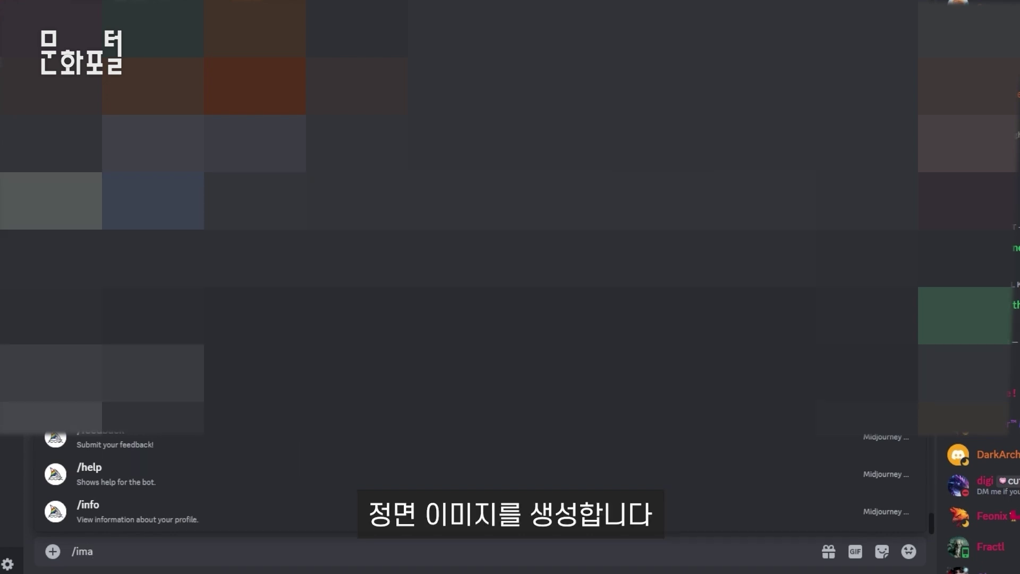
{"action": "key", "text": "Return"}
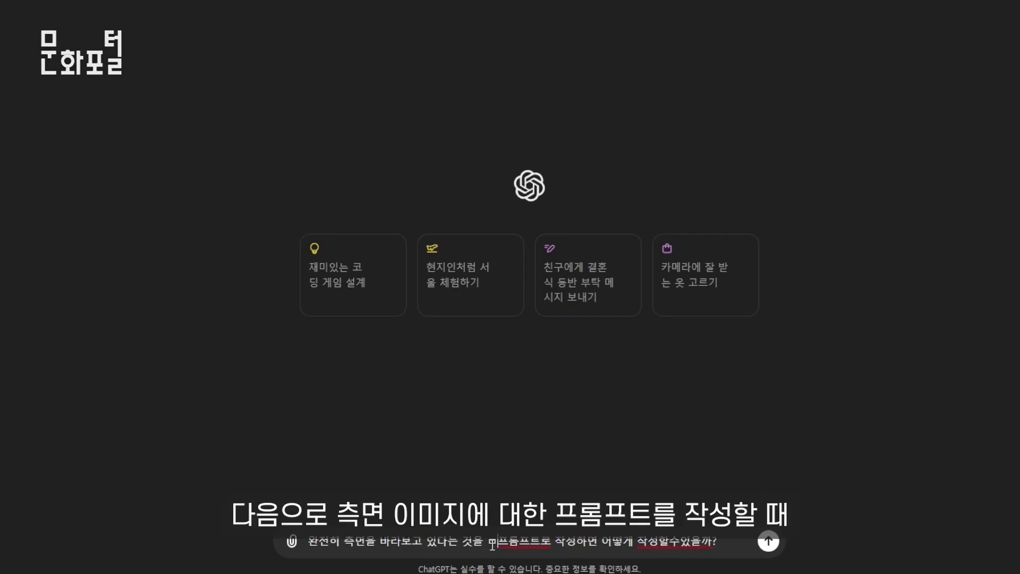
Step: Ask ChatGPT how to prompt for a person facing fully sideways, and enlarge the side-profile portrait in Midjourney
{"action": "key", "text": "Return"}
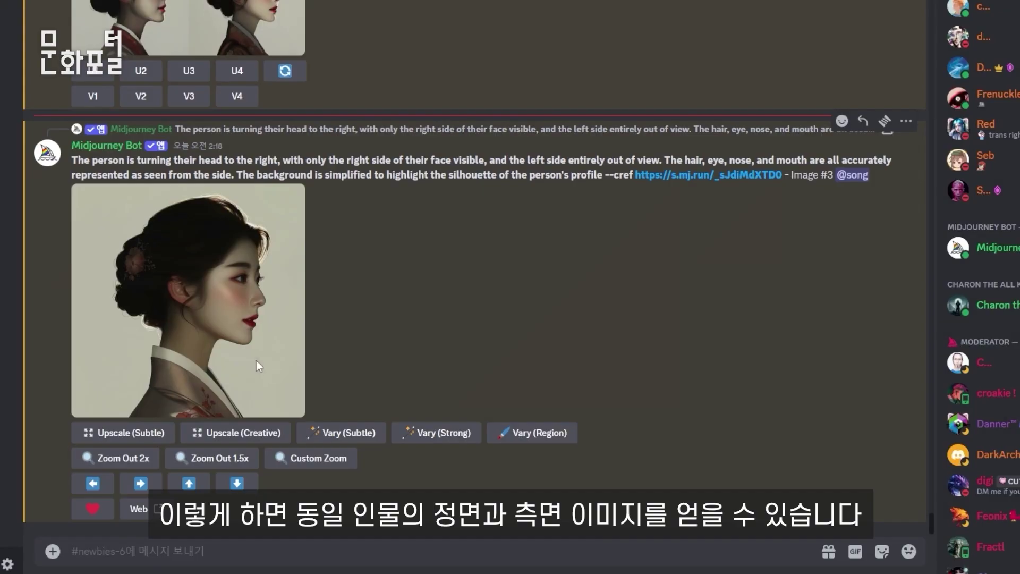
{"action": "left_click", "coordinate": [256, 360]}
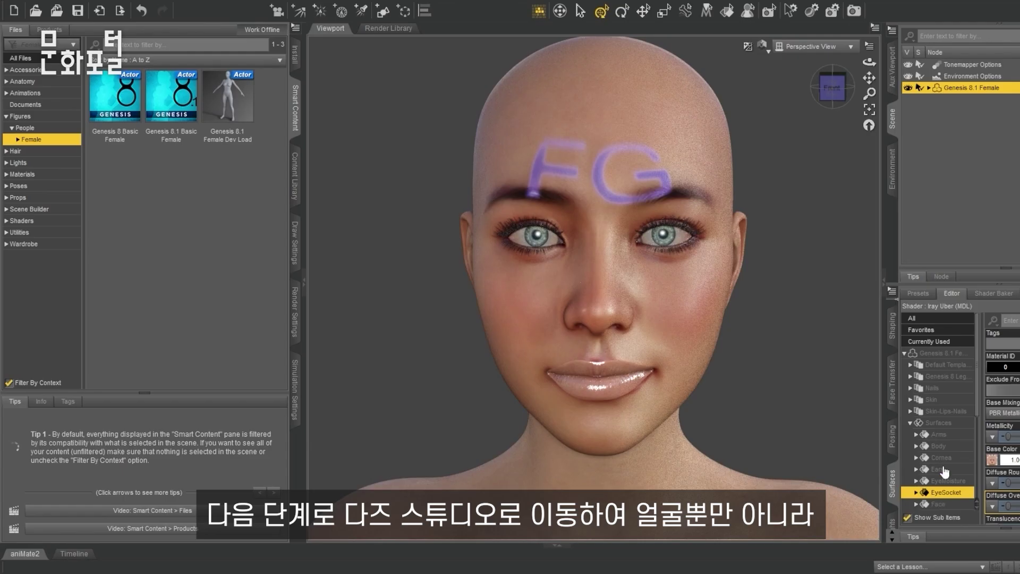
Step: Switch to Daz Studio and apply a red lip texture as the Base Color of the Genesis 8.1 Female's Lips surface
{"action": "scroll", "coordinate": [946, 441], "scroll_direction": "down", "scroll_amount": 4}
{"action": "left_click", "coordinate": [997, 462]}
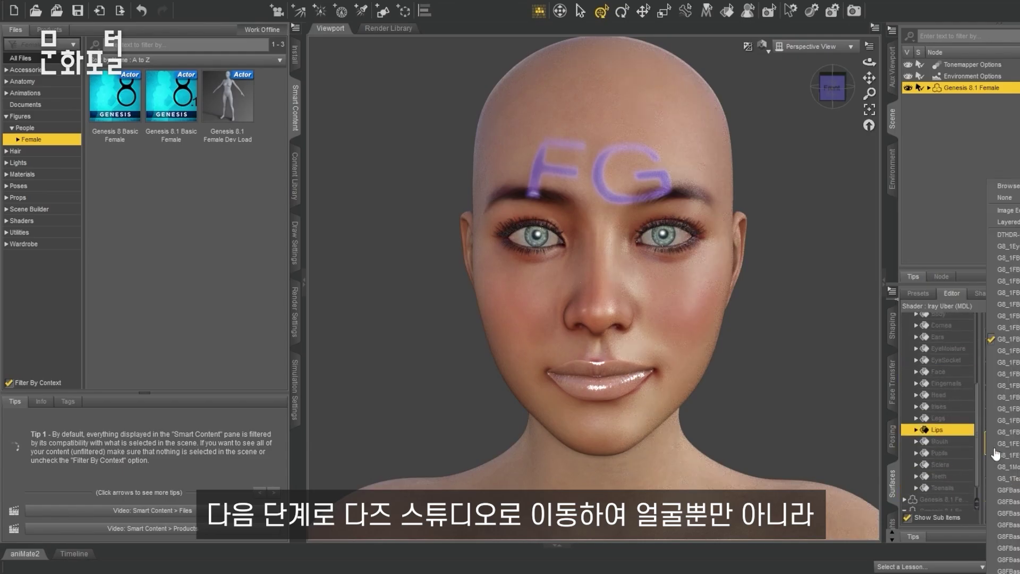
{"action": "left_click", "coordinate": [1007, 339]}
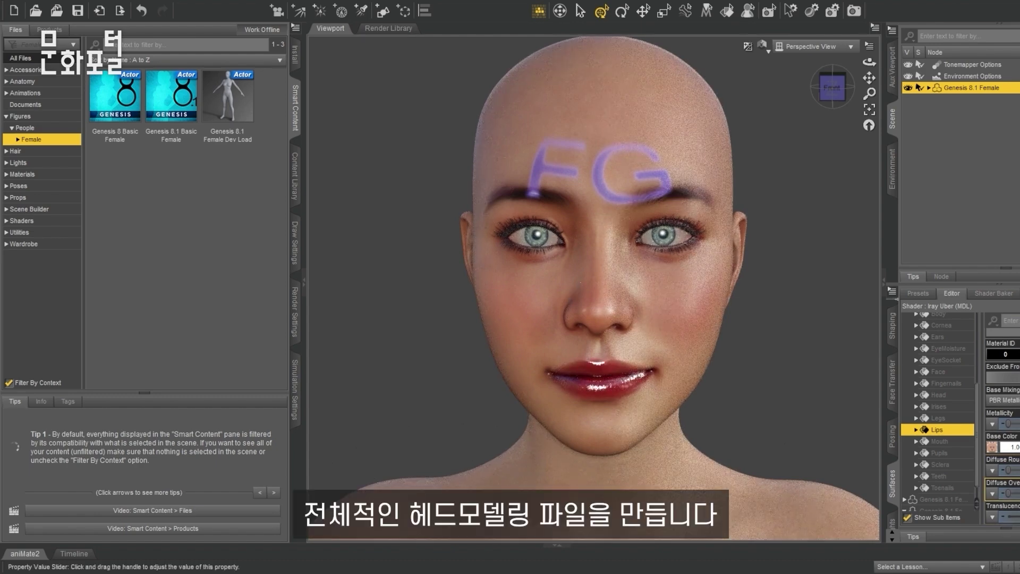
Step: Select the Irises surface and open its Base Color texture choices
{"action": "scroll", "coordinate": [948, 478], "scroll_direction": "up", "scroll_amount": 2}
{"action": "left_click", "coordinate": [939, 440]}
{"action": "left_click", "coordinate": [992, 447]}
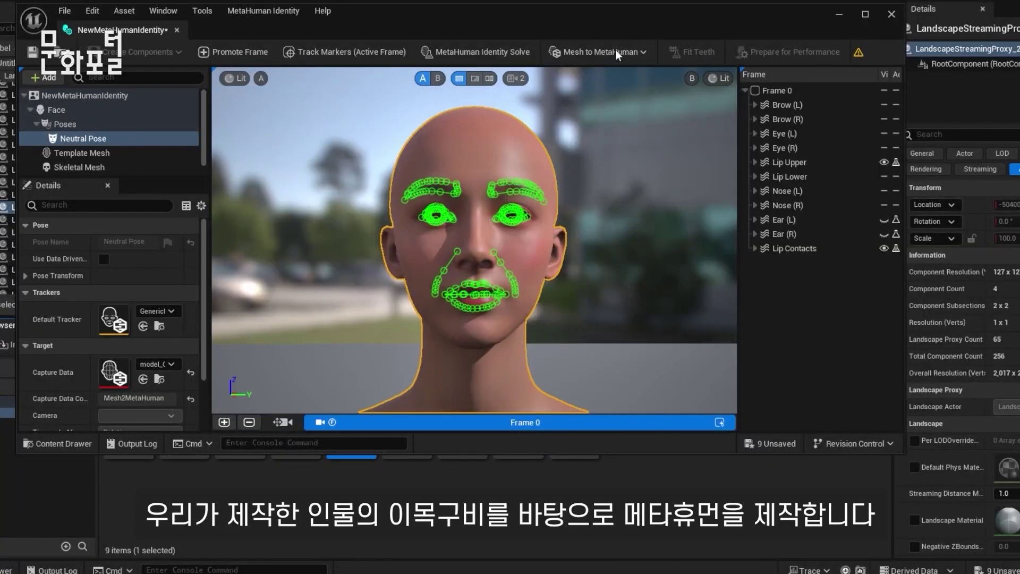
Step: Auto-rig the MetaHuman Identity as Skeletal Mesh + Full MetaHuman, and open it in MetaHuman Creator beside the front-view portrait 인물정면.png
{"action": "left_click", "coordinate": [607, 52]}
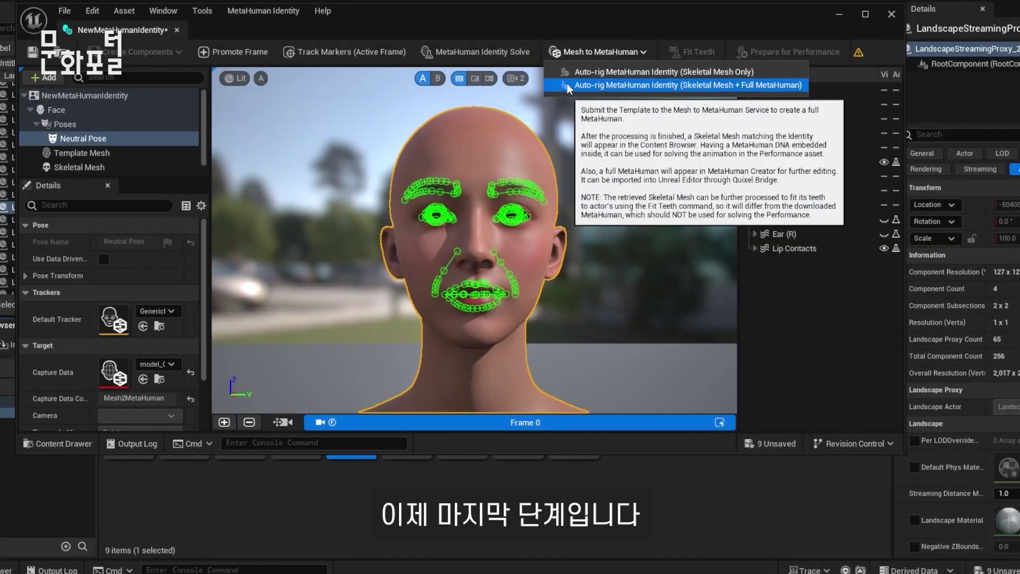
{"action": "left_click", "coordinate": [201, 133]}
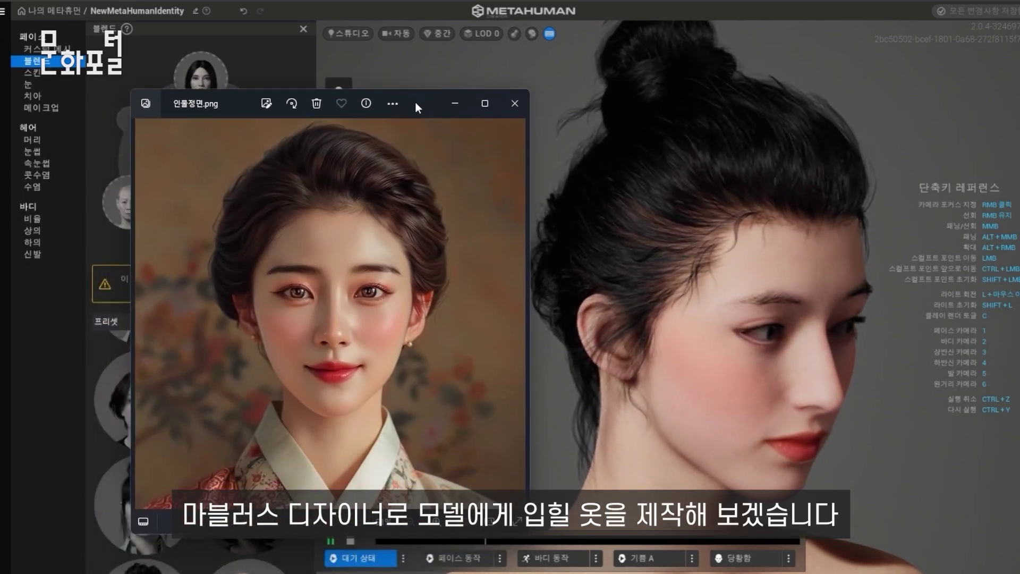
Step: Switch to Marvelous Designer, show the selected white jacket patterns on the avatar above the black skirt, and inspect the garment for errors
{"action": "left_click", "coordinate": [144, 319]}
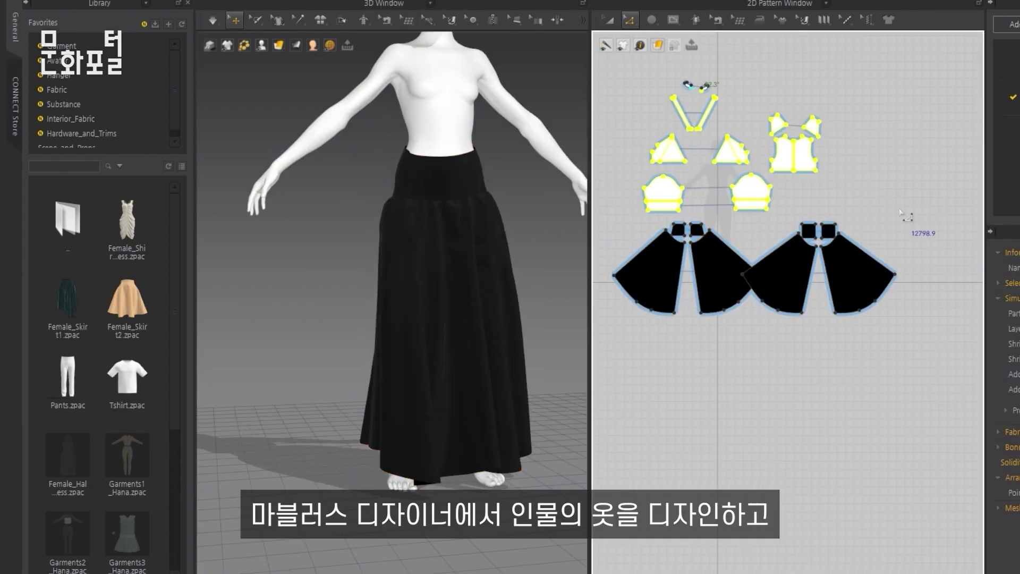
{"action": "right_click", "coordinate": [728, 141]}
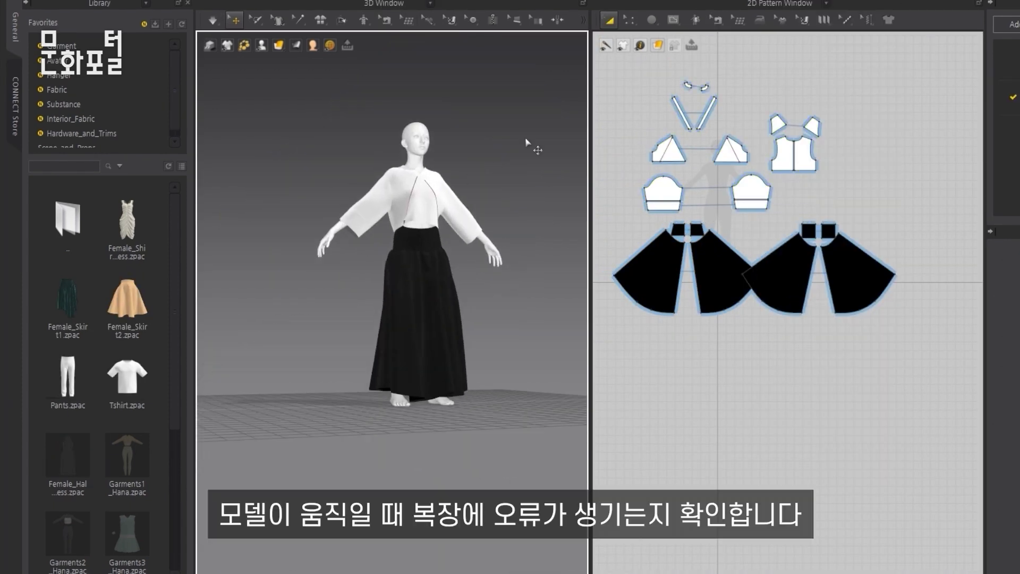
{"action": "scroll", "coordinate": [489, 207], "scroll_direction": "up", "scroll_amount": 5}
{"action": "scroll", "coordinate": [489, 207], "scroll_direction": "down", "scroll_amount": 5}
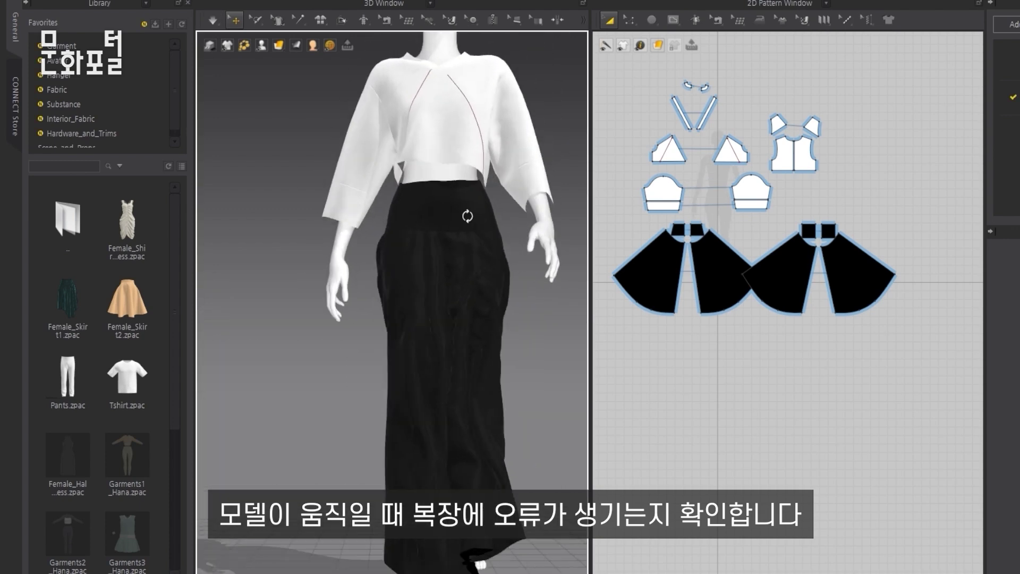
{"action": "scroll", "coordinate": [708, 238], "scroll_direction": "up", "scroll_amount": 3}
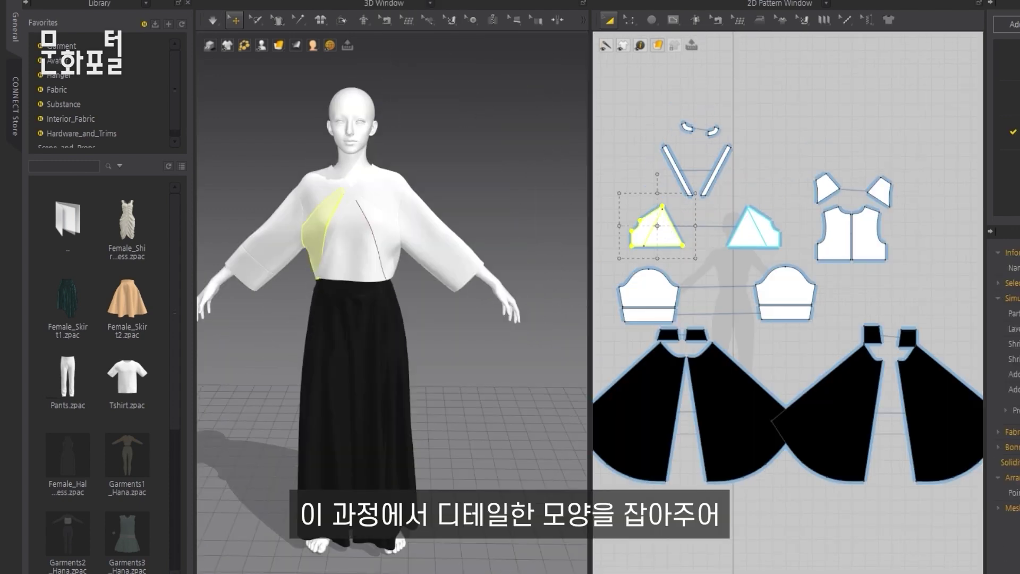
Step: Colour the jacket's front panels and upper sleeves dark grey, leaving the shoulders, collar and cuffs white, and check the fit
{"action": "scroll", "coordinate": [393, 239], "scroll_direction": "up", "scroll_amount": 3}
{"action": "right_click_drag", "start_coordinate": [404, 266], "coordinate": [387, 273]}
{"action": "left_click", "coordinate": [387, 274]}
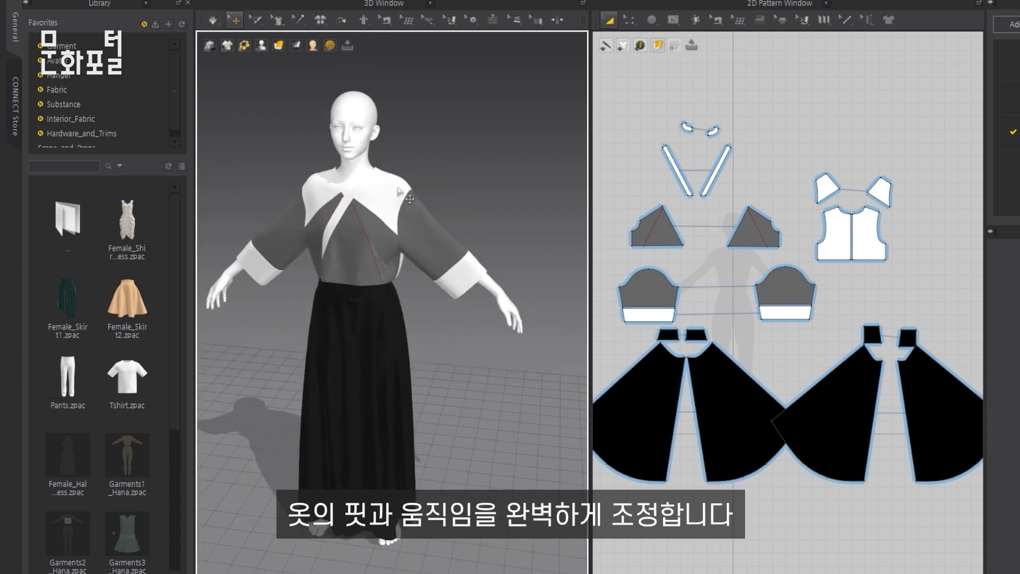
{"action": "left_click", "coordinate": [387, 20]}
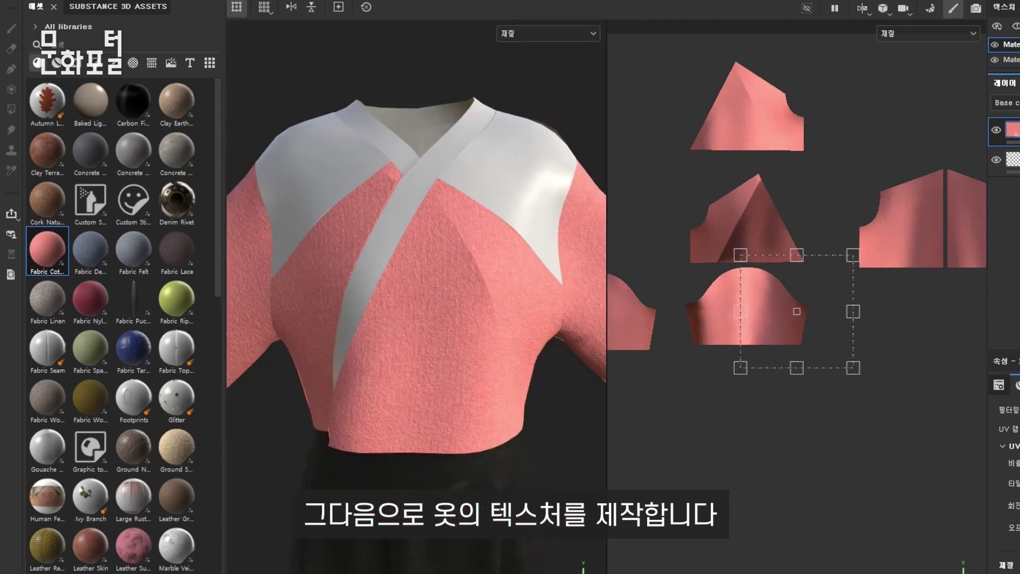
Step: In Substance 3D Painter, texture the jacket with black Fabric Cotton Jersey and add the round samjogo emblem to both sleeves
{"action": "left_click", "coordinate": [925, 425]}
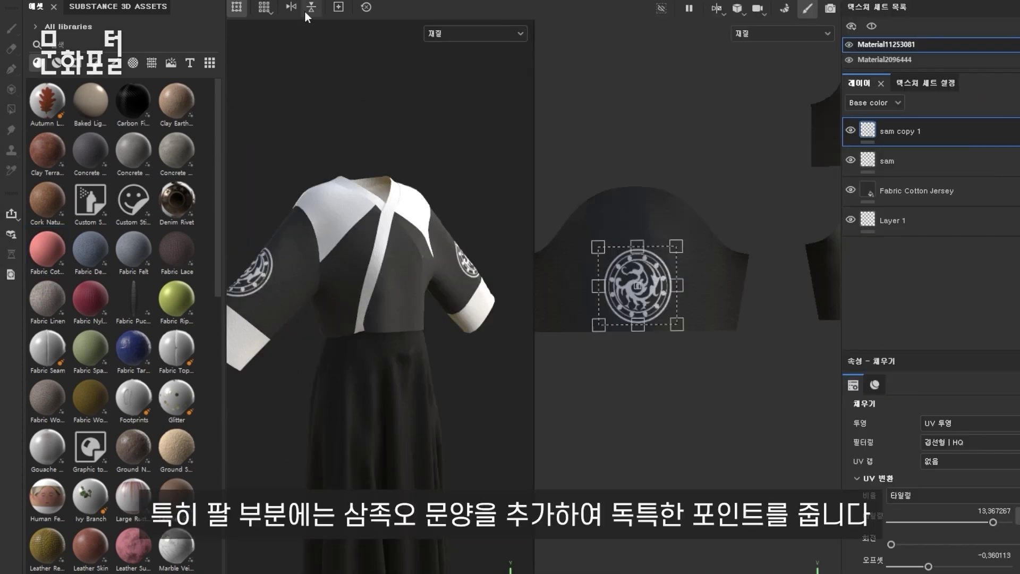
{"action": "left_click", "coordinate": [16, 1]}
{"action": "key", "text": "Escape"}
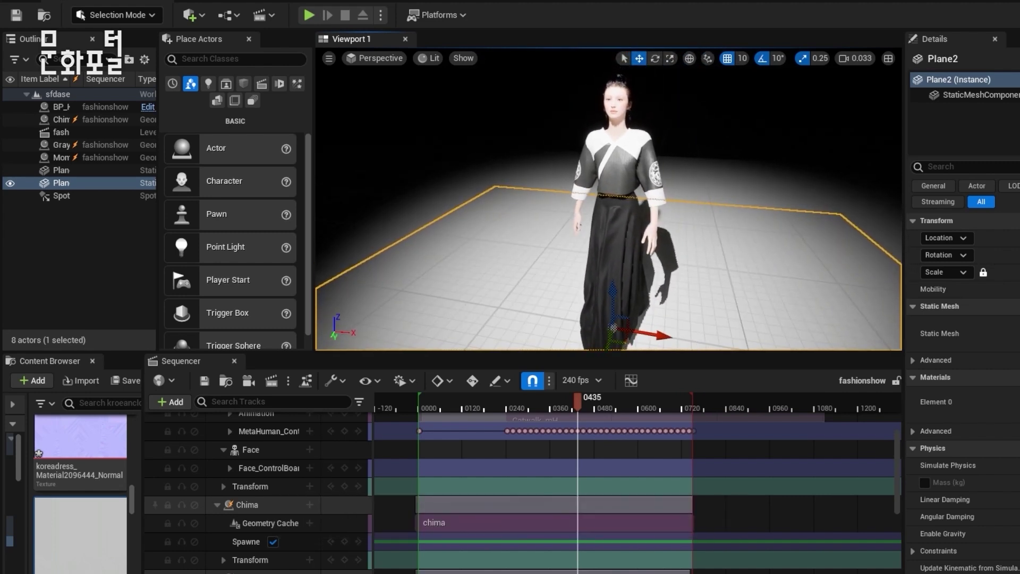
Step: Switch to Unreal Engine and scrub the fashionshow sequence back to frame 228 to review the dressed model's walk
{"action": "left_click_drag", "start_coordinate": [581, 390], "coordinate": [502, 410]}
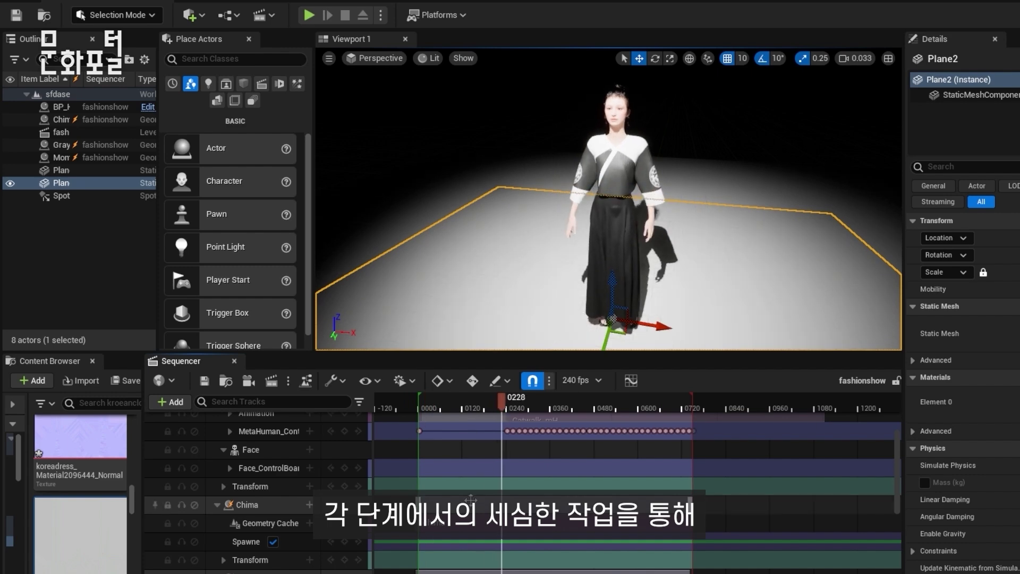
{"action": "left_click", "coordinate": [502, 505]}
Step: Browse the HwaseongHaenggung static meshes and place a traditional prop mesh in the palace set
{"action": "scroll", "coordinate": [514, 440], "scroll_direction": "down", "scroll_amount": 3}
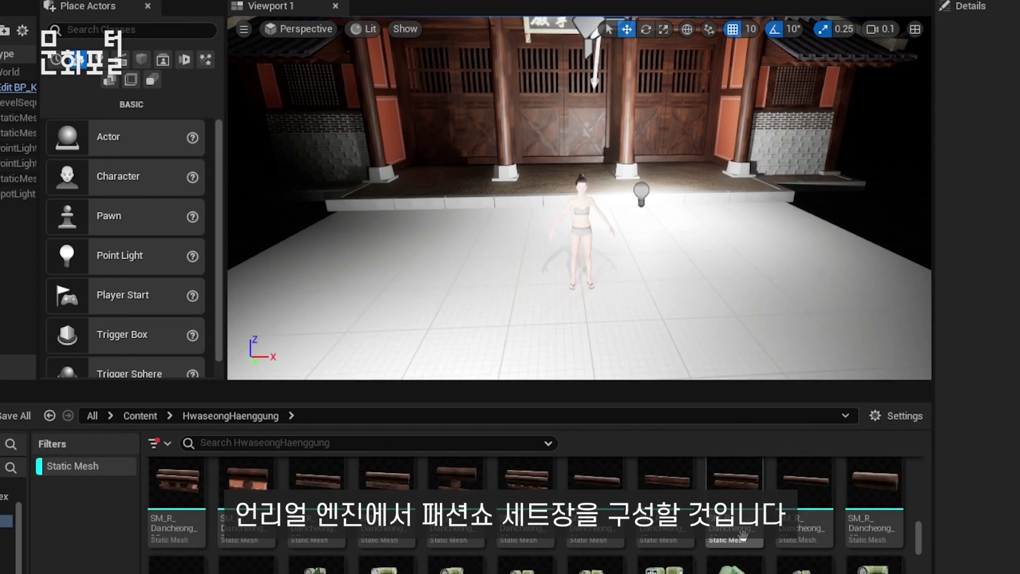
{"action": "left_click_drag", "start_coordinate": [595, 500], "coordinate": [491, 255]}
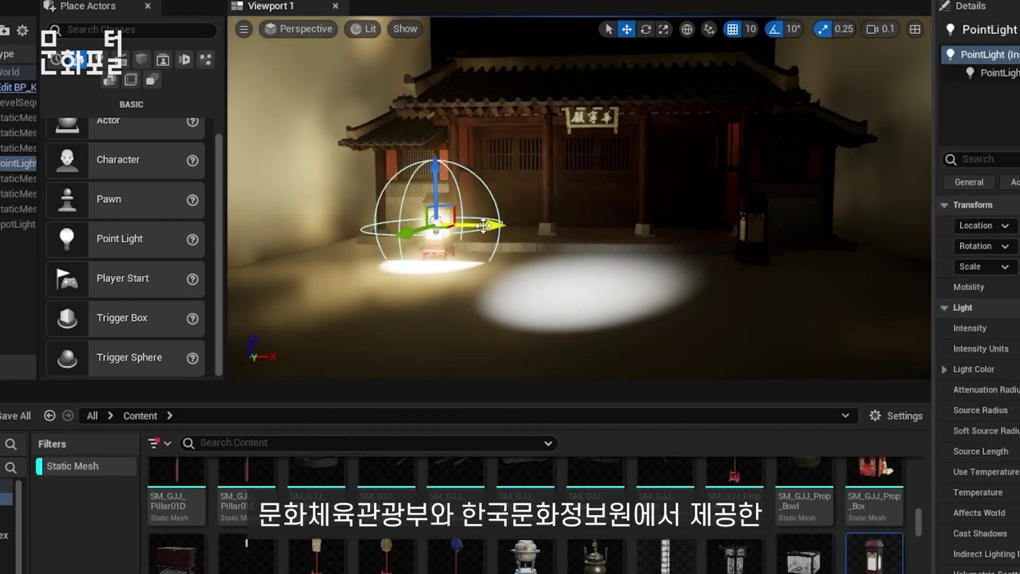
Step: Duplicate the lantern's point light and place the copy in the matching lantern on the other side of the palace front
{"action": "left_click_drag", "start_coordinate": [414, 228], "coordinate": [808, 253], "text": "alt"}
{"action": "left_click", "coordinate": [808, 260]}
{"action": "scroll", "coordinate": [316, 291], "scroll_direction": "up", "scroll_amount": 5}
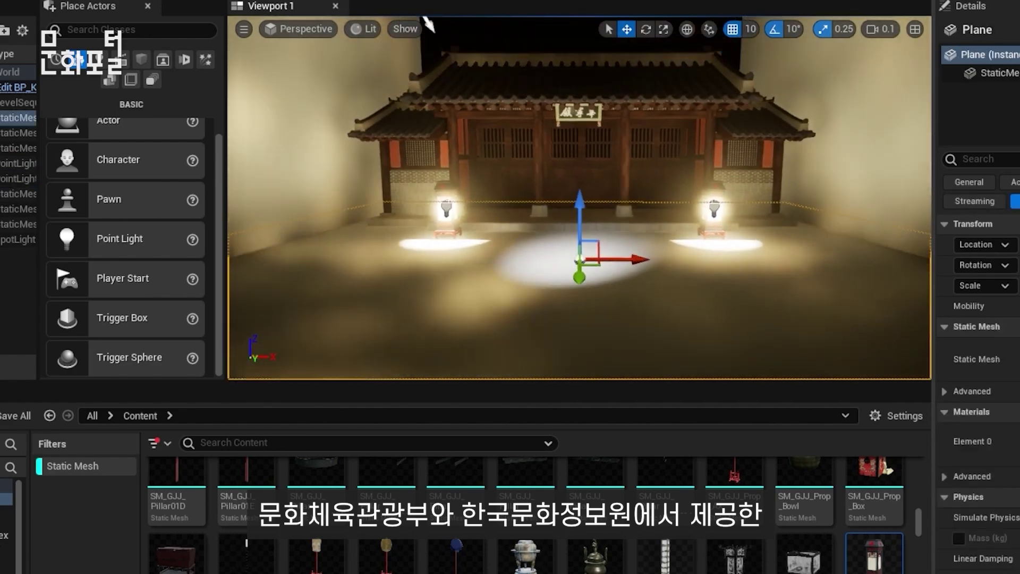
Step: Find the "lamp" static meshes, add SM_GJJ_Prop_Lamp02 to the set, and move a point light inside it
{"action": "scroll", "coordinate": [664, 531], "scroll_direction": "up", "scroll_amount": 10}
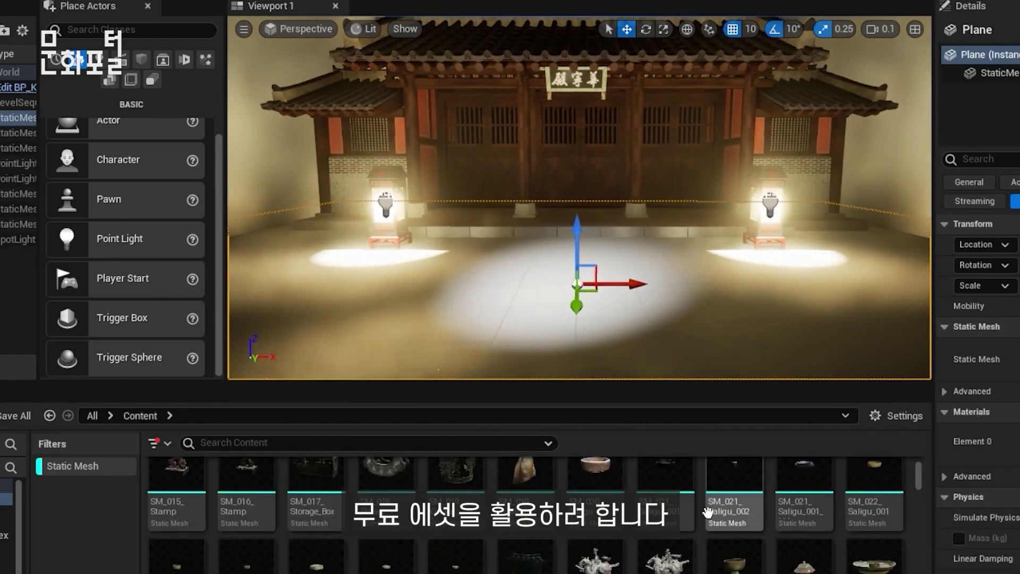
{"action": "left_click_drag", "start_coordinate": [595, 532], "coordinate": [592, 246]}
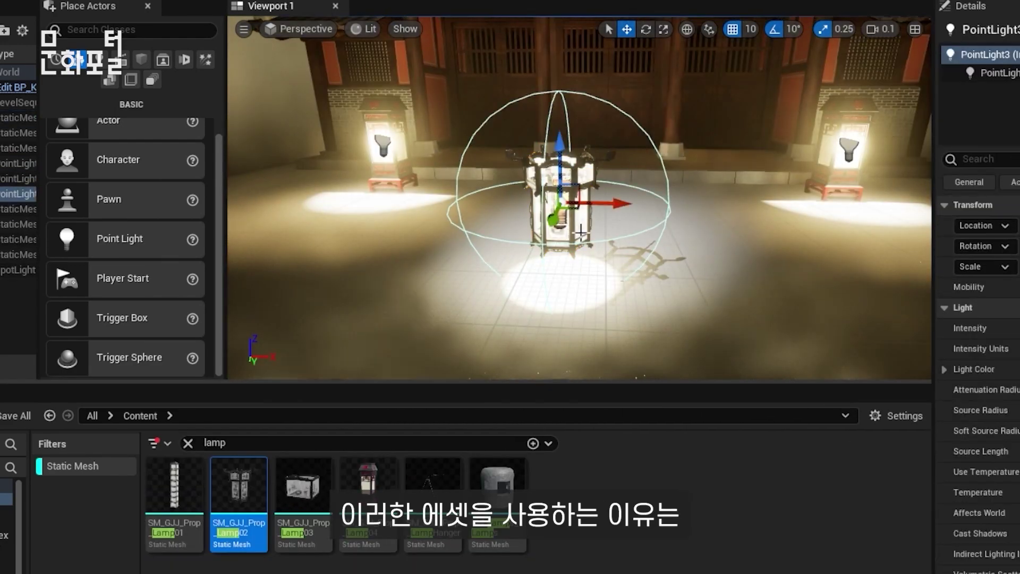
{"action": "left_click", "coordinate": [547, 193]}
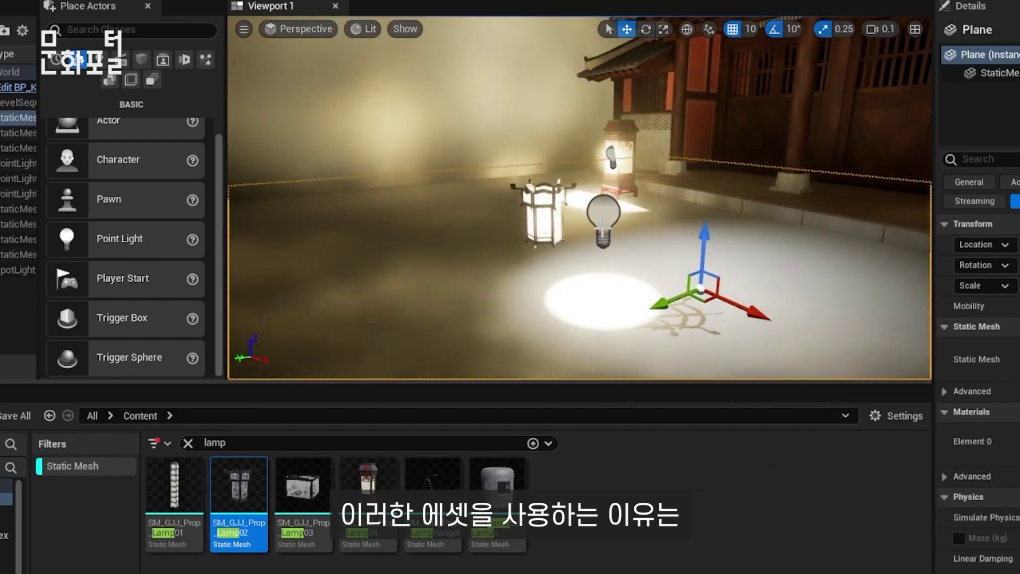
{"action": "left_click", "coordinate": [604, 220]}
{"action": "left_click_drag", "start_coordinate": [603, 165], "coordinate": [545, 147]}
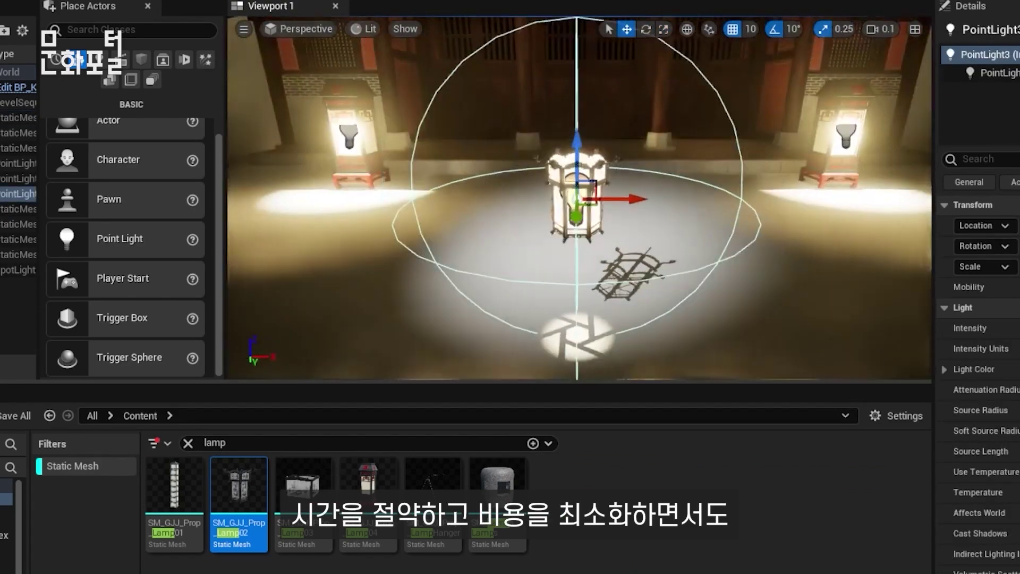
Step: Add stone paving and a red platform in front of the palace, and position the spotlight to shine on the platform
{"action": "right_click", "coordinate": [581, 209]}
{"action": "left_click", "coordinate": [649, 207]}
{"action": "right_click_drag", "start_coordinate": [649, 207], "coordinate": [523, 196]}
{"action": "right_click", "coordinate": [523, 197]}
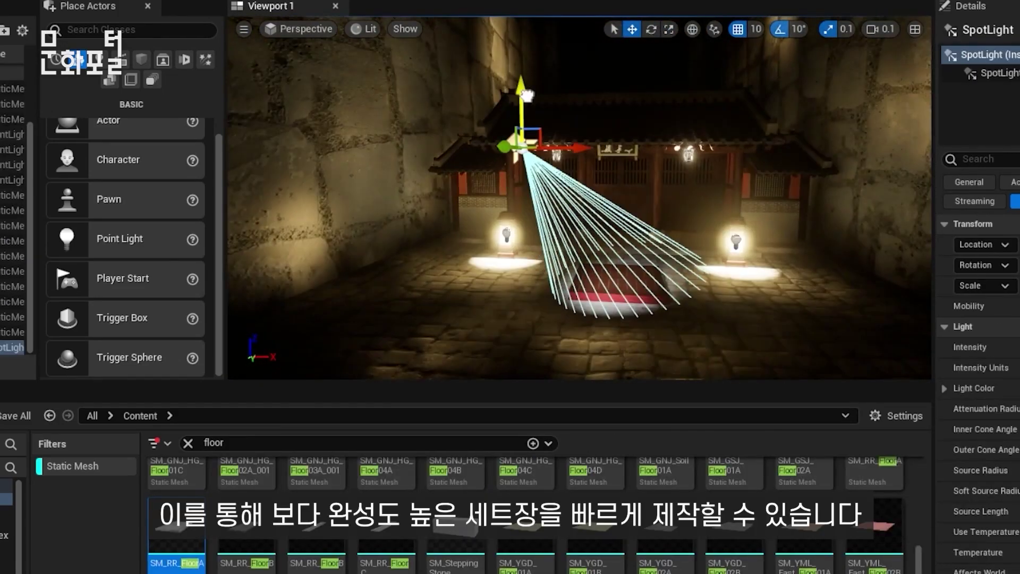
{"action": "left_click", "coordinate": [698, 248]}
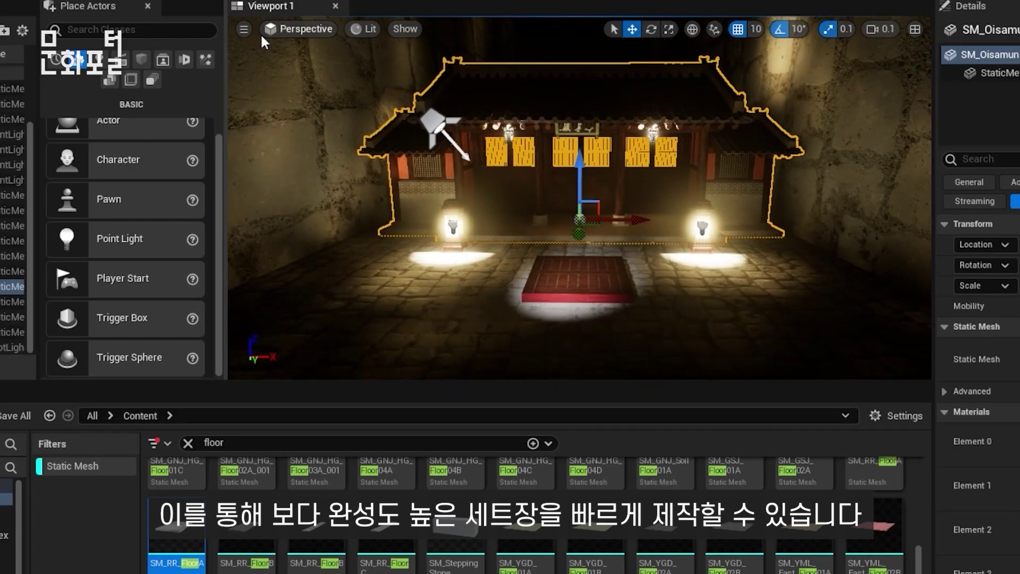
{"action": "left_click", "coordinate": [437, 123]}
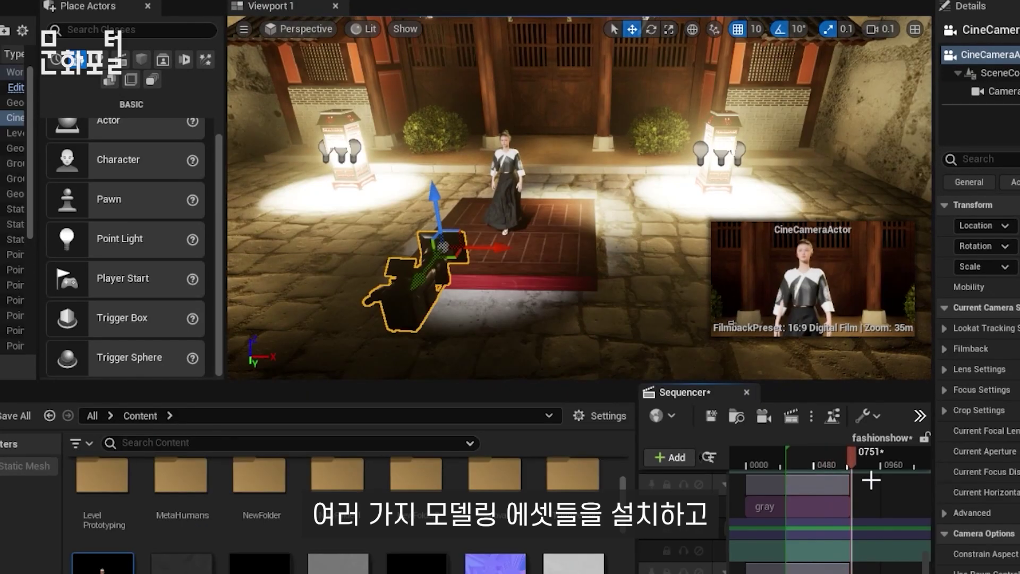
Step: Frame the whole set with the CineCameraActor using the 16:9 DSLR filmback, and scrub the fashionshow sequence to check the shot
{"action": "left_click_drag", "start_coordinate": [872, 466], "coordinate": [802, 465]}
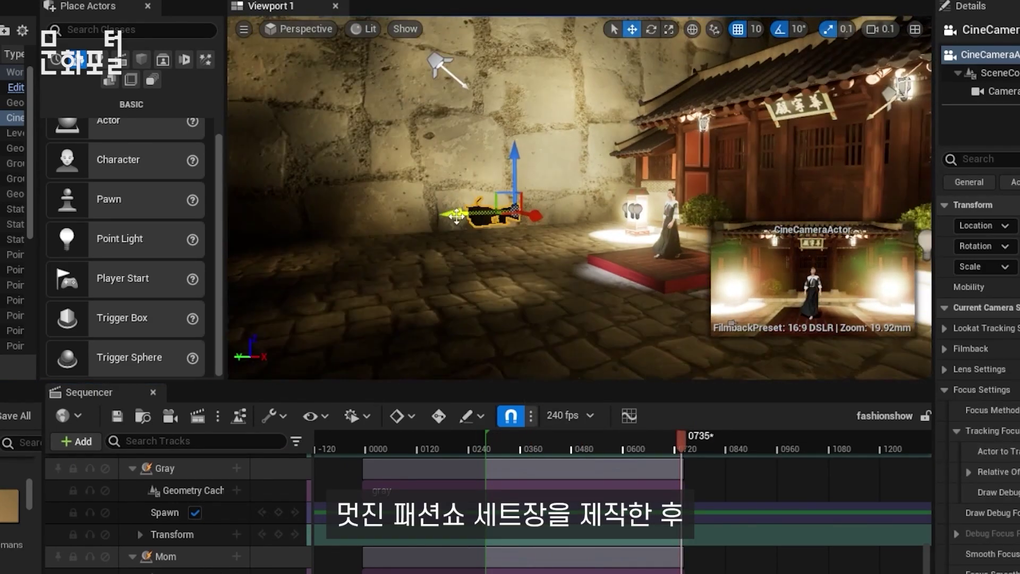
{"action": "left_click", "coordinate": [490, 454]}
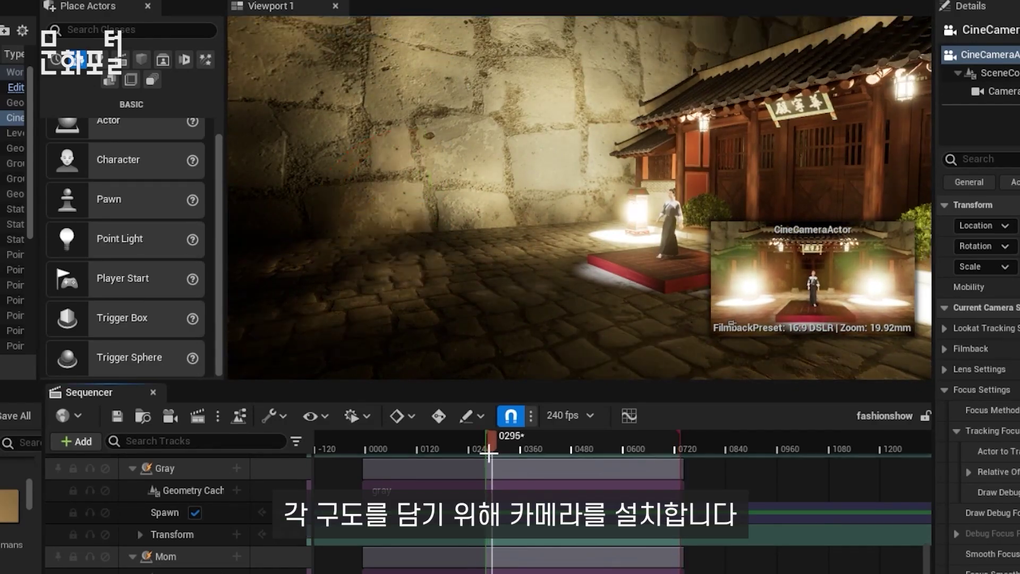
{"action": "left_click_drag", "start_coordinate": [490, 453], "coordinate": [665, 429]}
{"action": "left_click", "coordinate": [508, 453]}
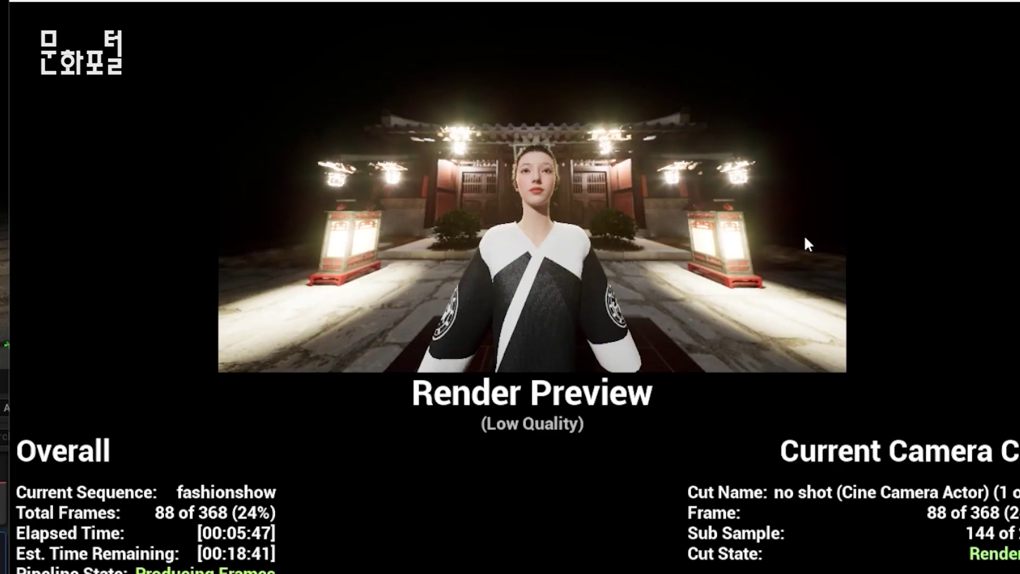